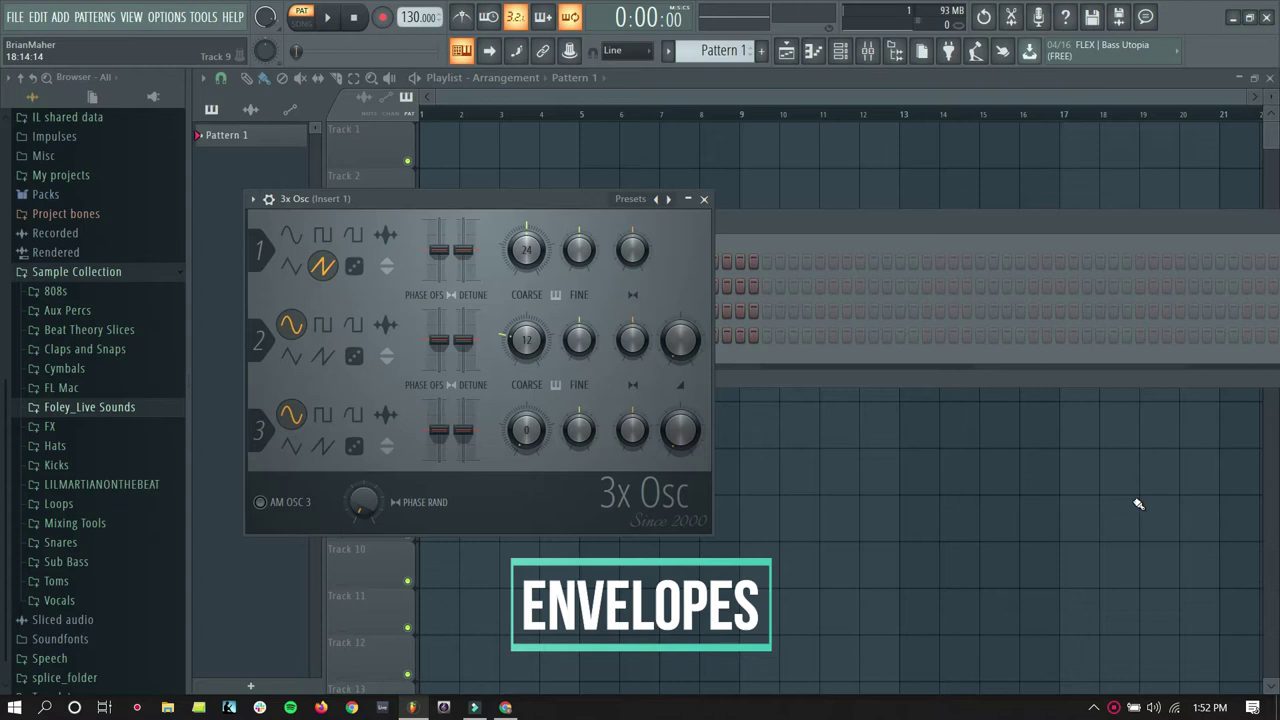
# Open the 3x Osc envelope settings and look through the Mod X and Pitch envelopes, ending on the Volume envelope
pyautogui.click(269, 199)
pyautogui.click(337, 228)
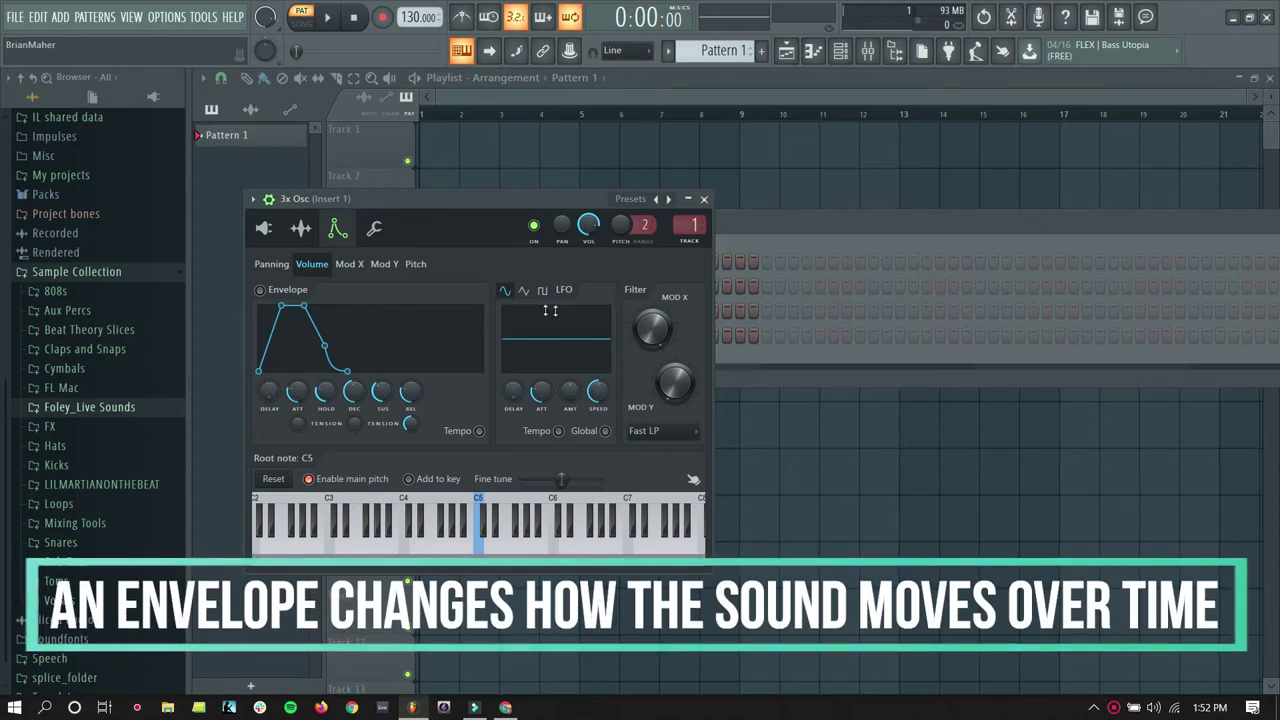
pyautogui.click(349, 268)
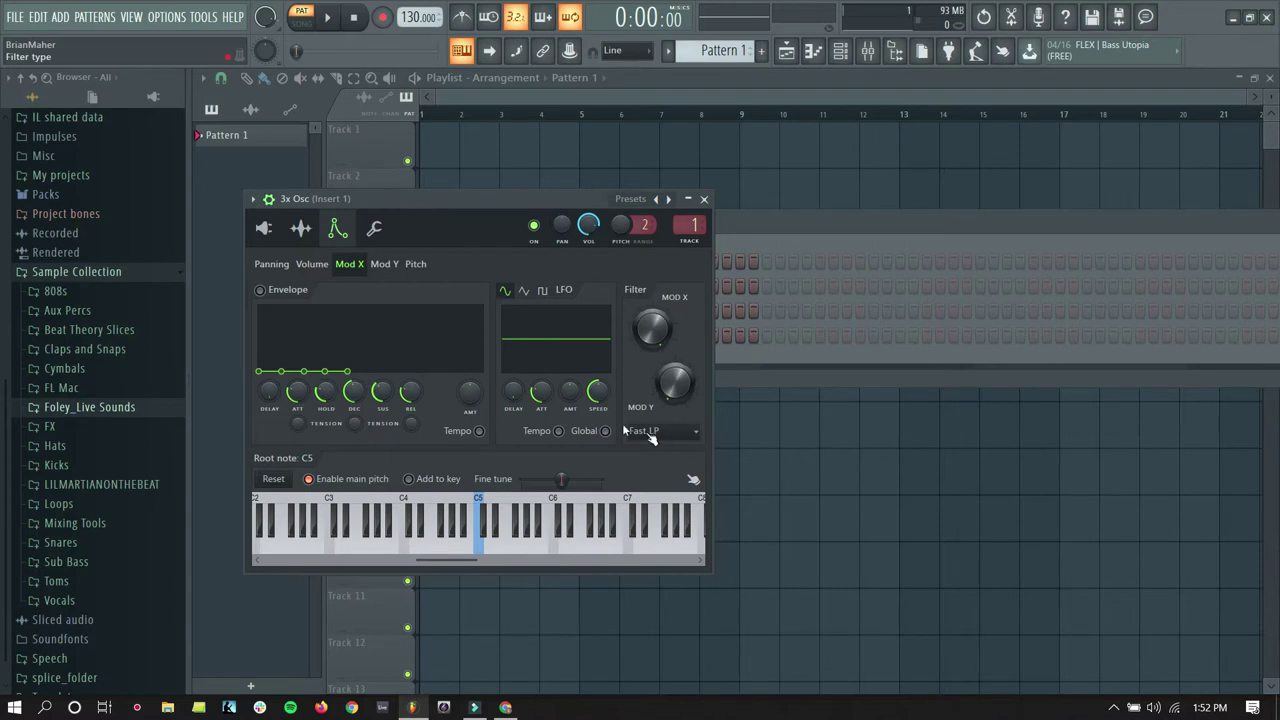
pyautogui.click(415, 264)
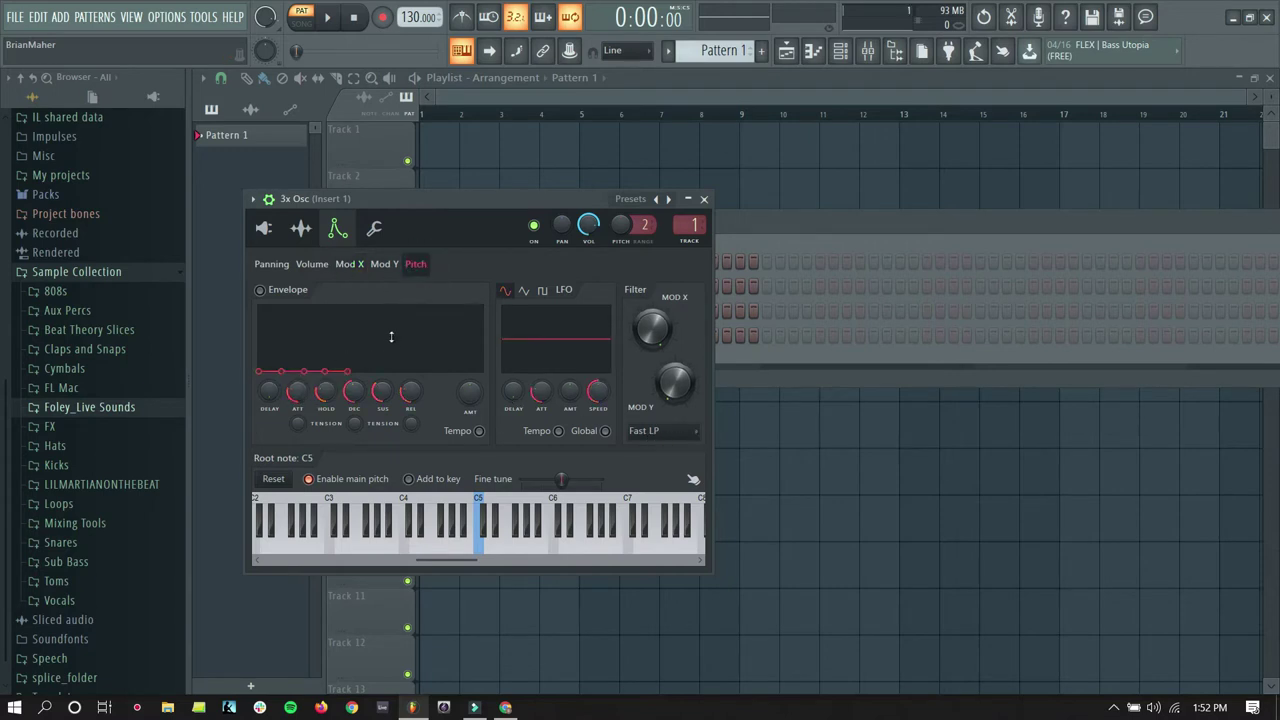
pyautogui.click(326, 266)
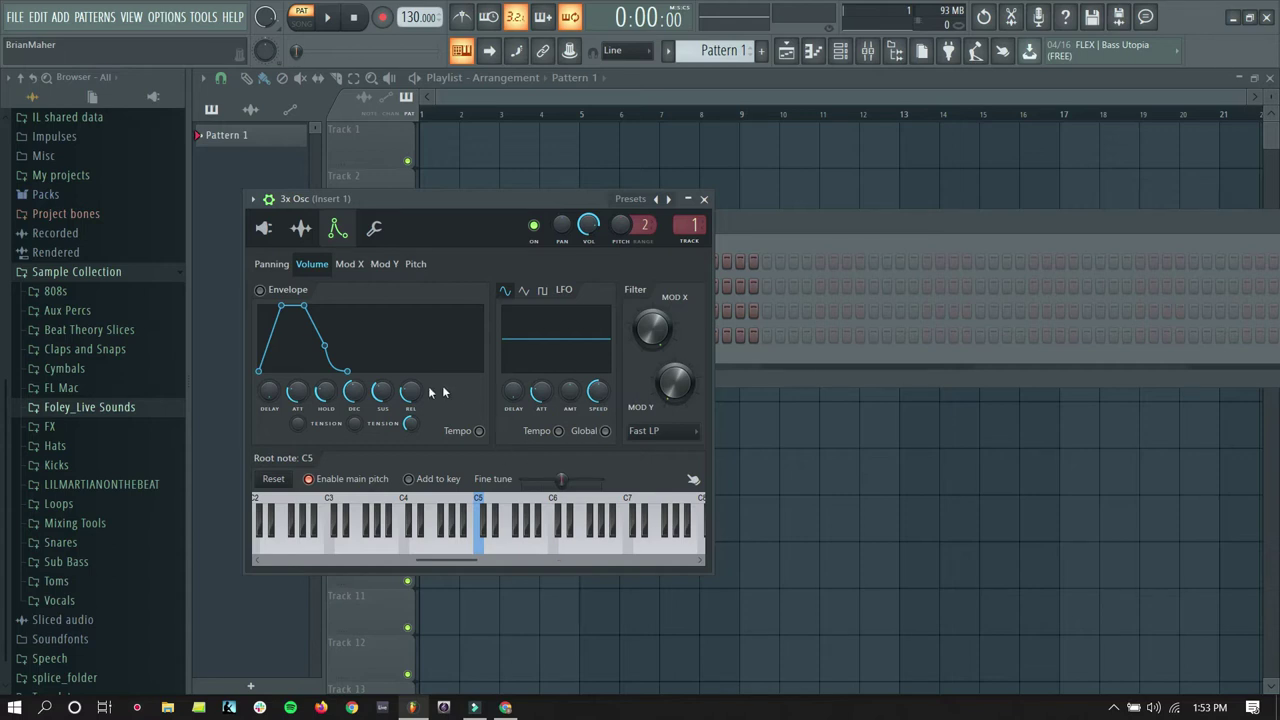
# Enable the Volume envelope and set its attack and hold times to zero
pyautogui.click(260, 290)
pyautogui.moveTo(308, 392); pyautogui.dragTo(326, 410)
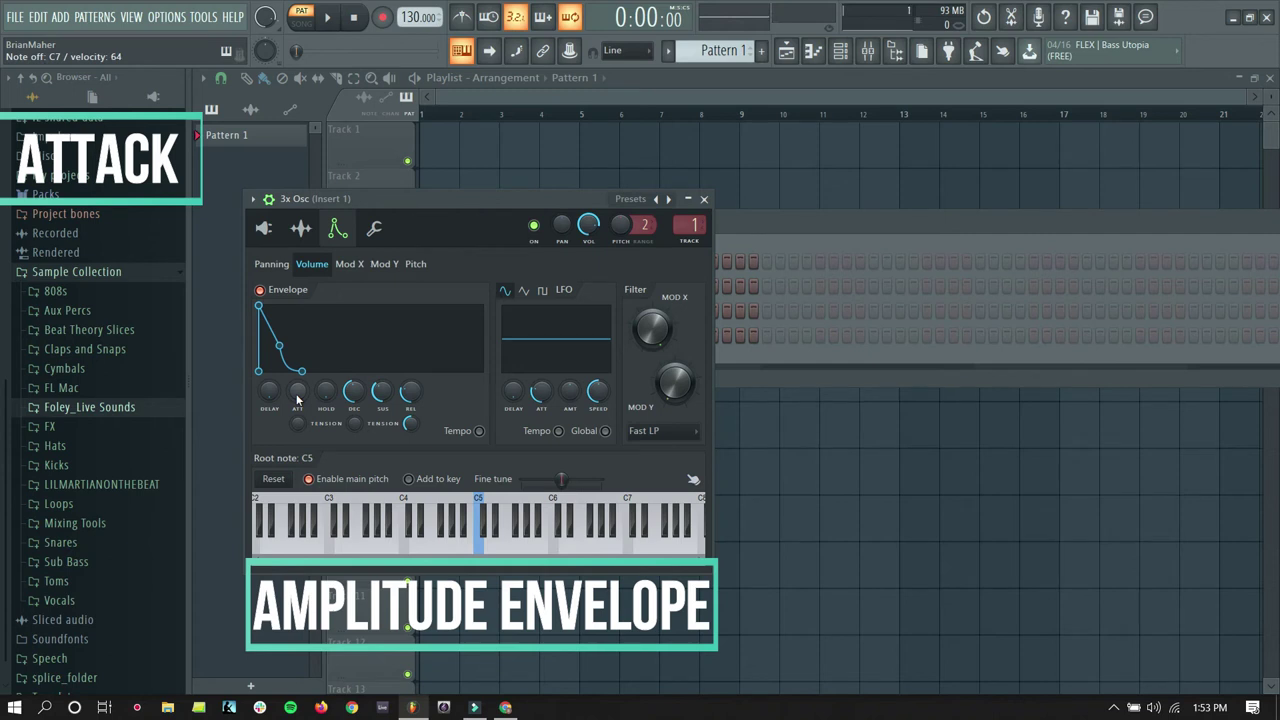
# Try progressively longer attack times on the Volume envelope, ending with the attack back at zero
pyautogui.moveTo(297, 398); pyautogui.dragTo(297, 385)
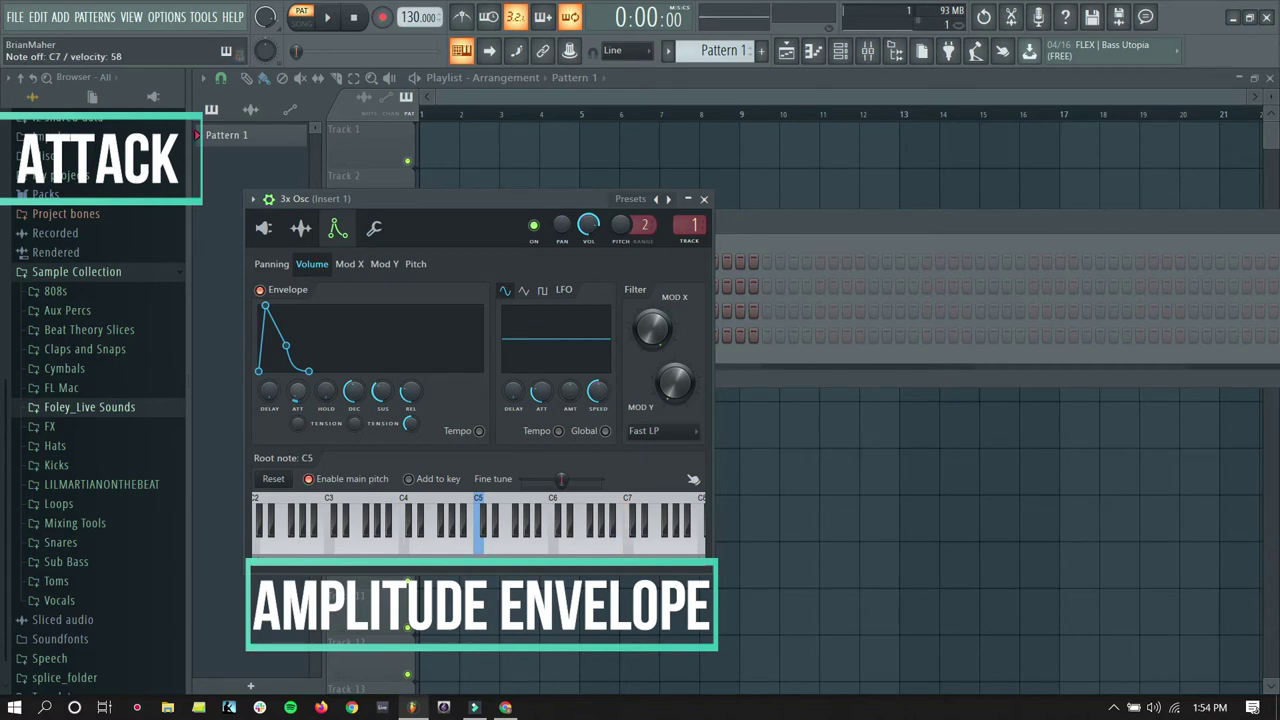
pyautogui.moveTo(297, 391); pyautogui.dragTo(297, 378)
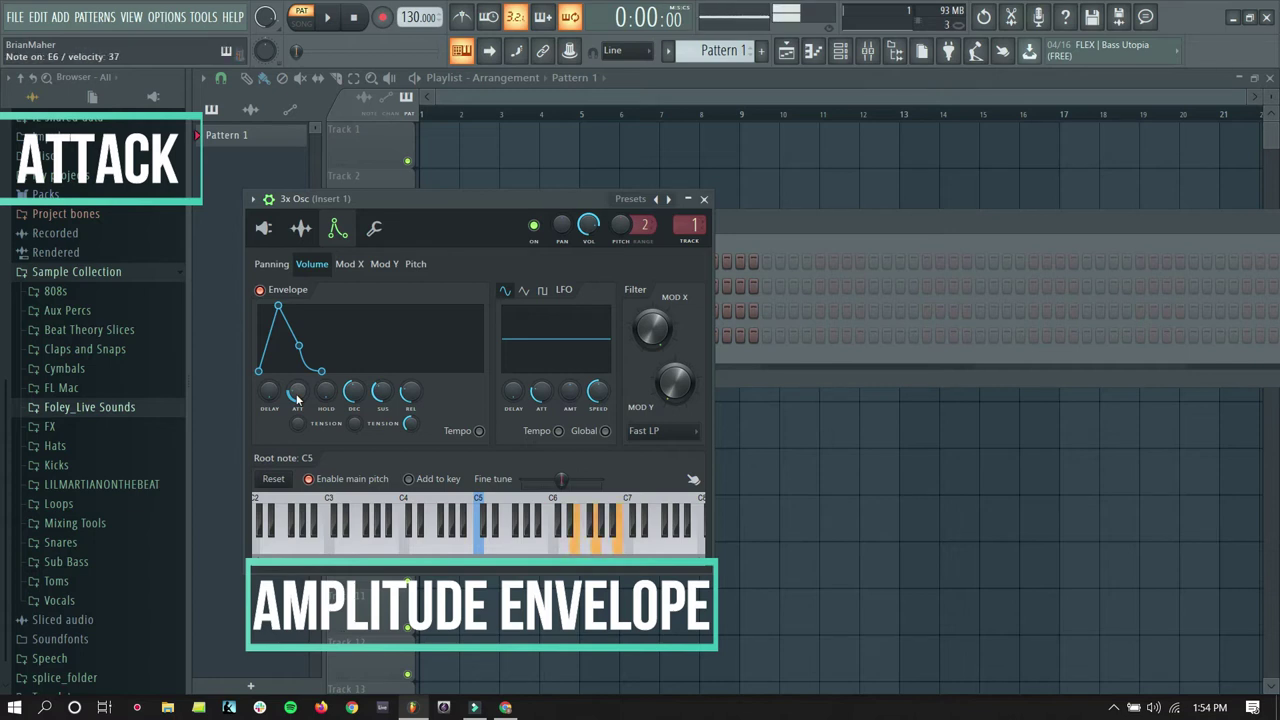
pyautogui.moveTo(297, 398)
pyautogui.mouseDown()
pyautogui.moveTo(297, 384)
pyautogui.moveTo(297, 398)
pyautogui.mouseUp()
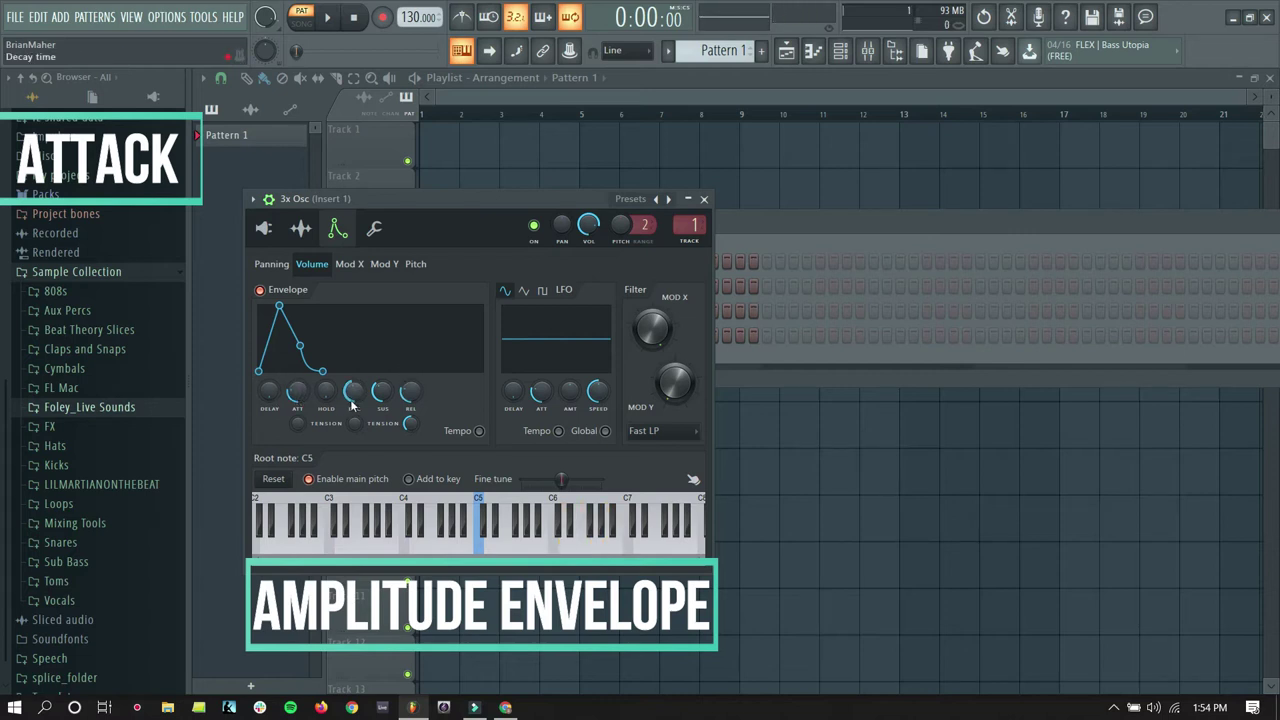
pyautogui.moveTo(297, 393); pyautogui.dragTo(297, 418)
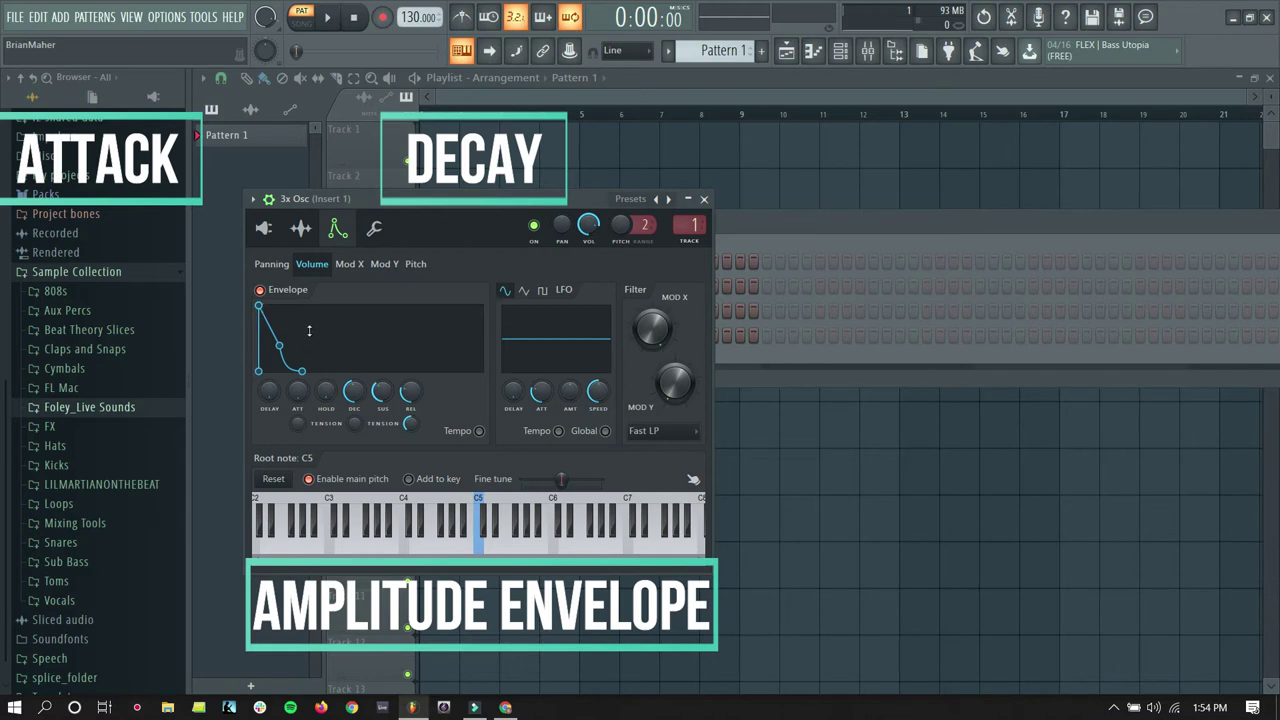
# Set the Volume envelope's sustain level to zero and shorten its decay time
pyautogui.moveTo(381, 391)
pyautogui.mouseDown()
pyautogui.moveTo(381, 420)
pyautogui.moveTo(366, 376)
pyautogui.mouseUp()
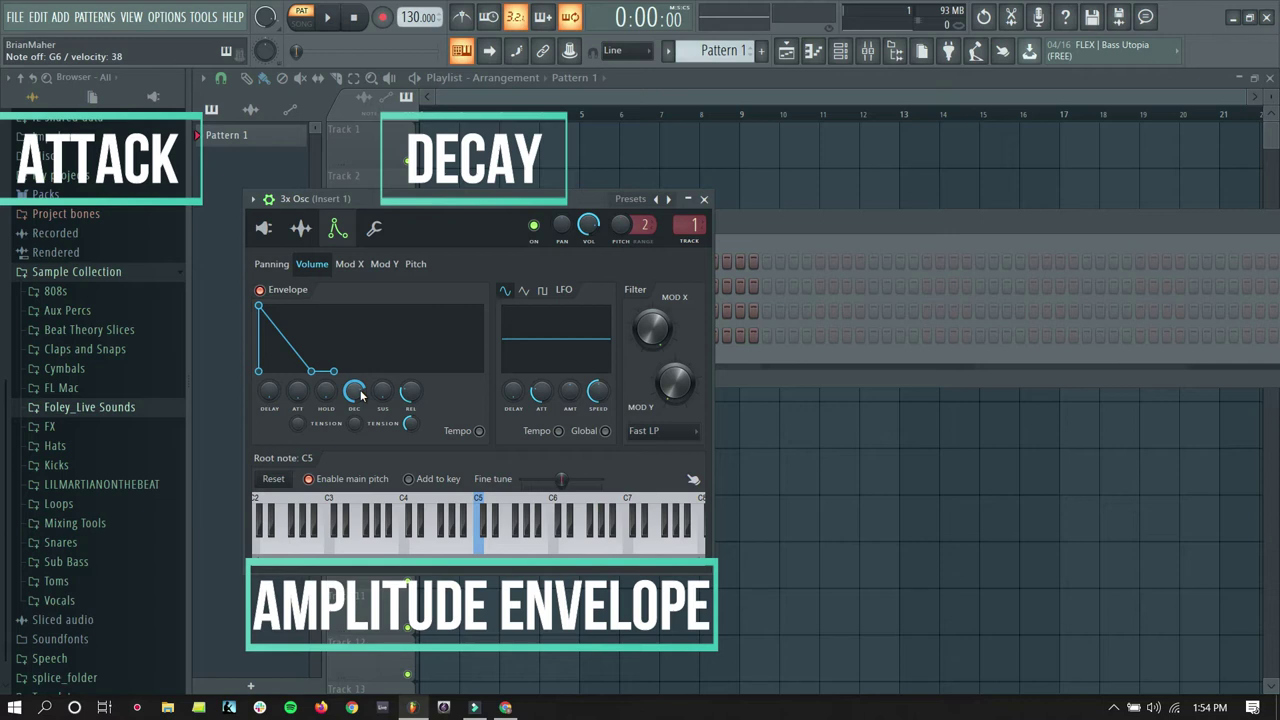
pyautogui.moveTo(361, 396); pyautogui.dragTo(361, 452)
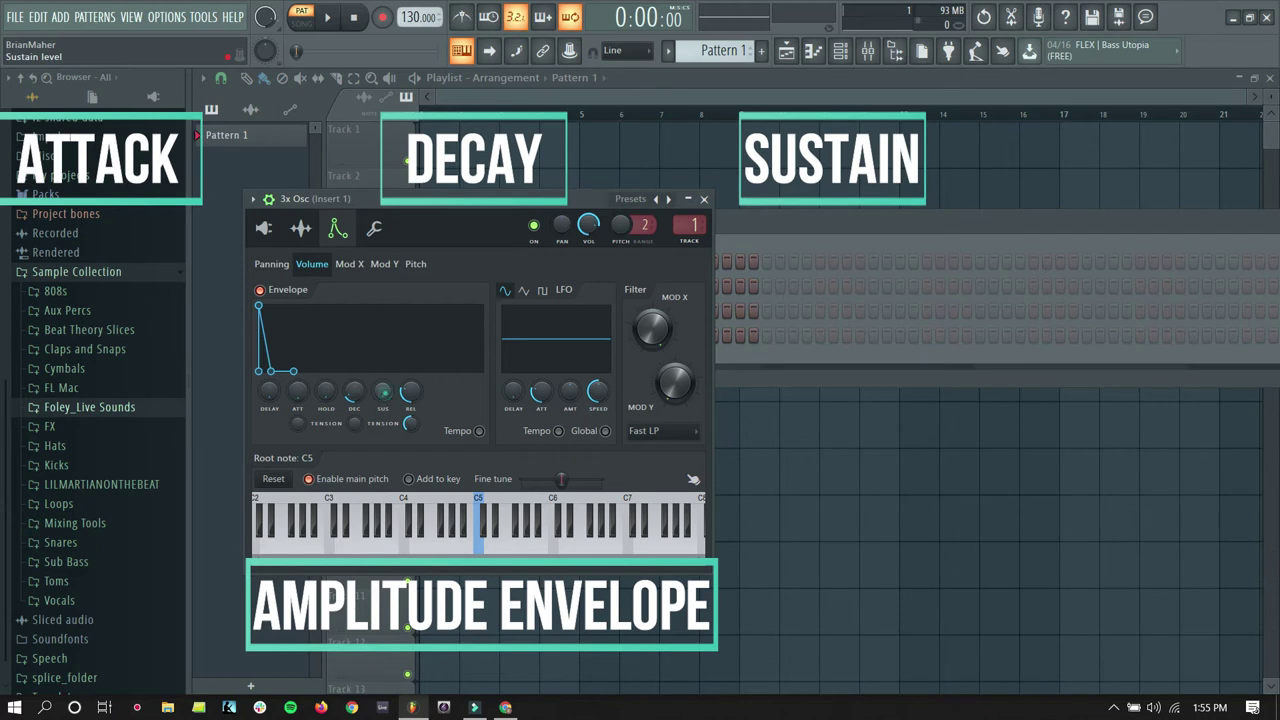
# Lengthen the Volume envelope's release time with sustain at maximum, ending with the sustain back at zero
pyautogui.moveTo(382, 391); pyautogui.dragTo(382, 330)
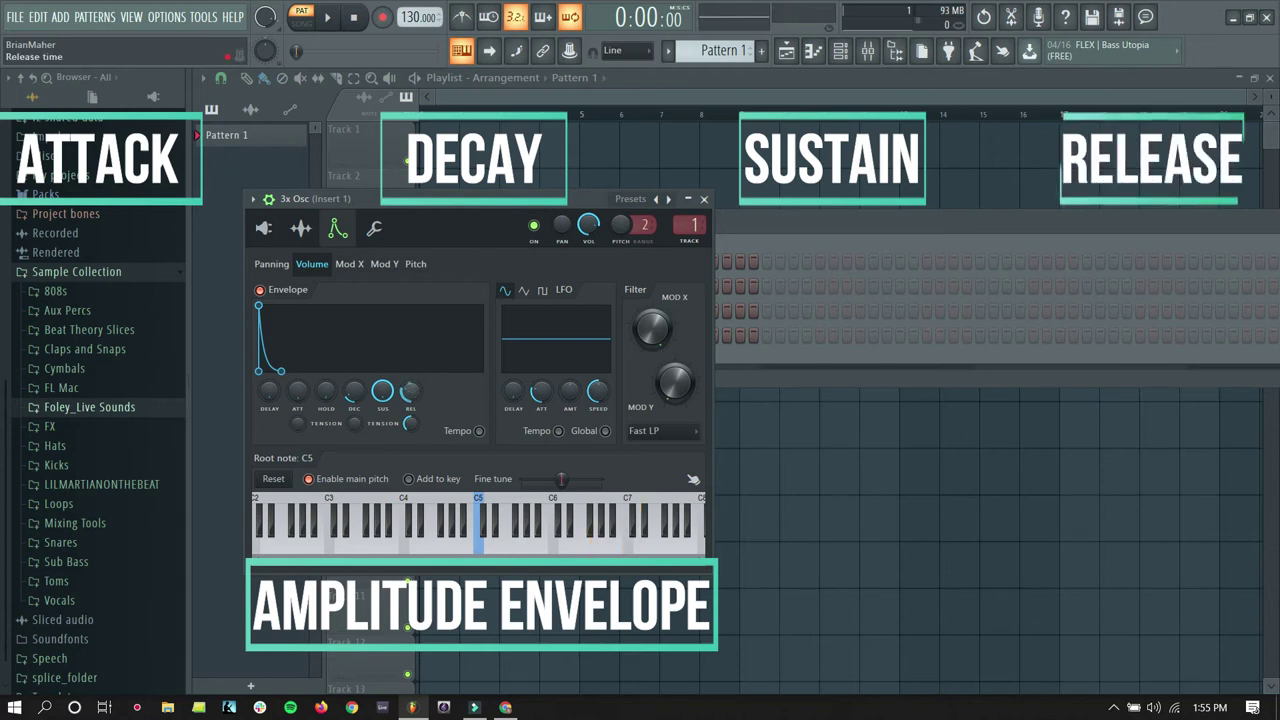
pyautogui.moveTo(410, 390); pyautogui.dragTo(410, 358)
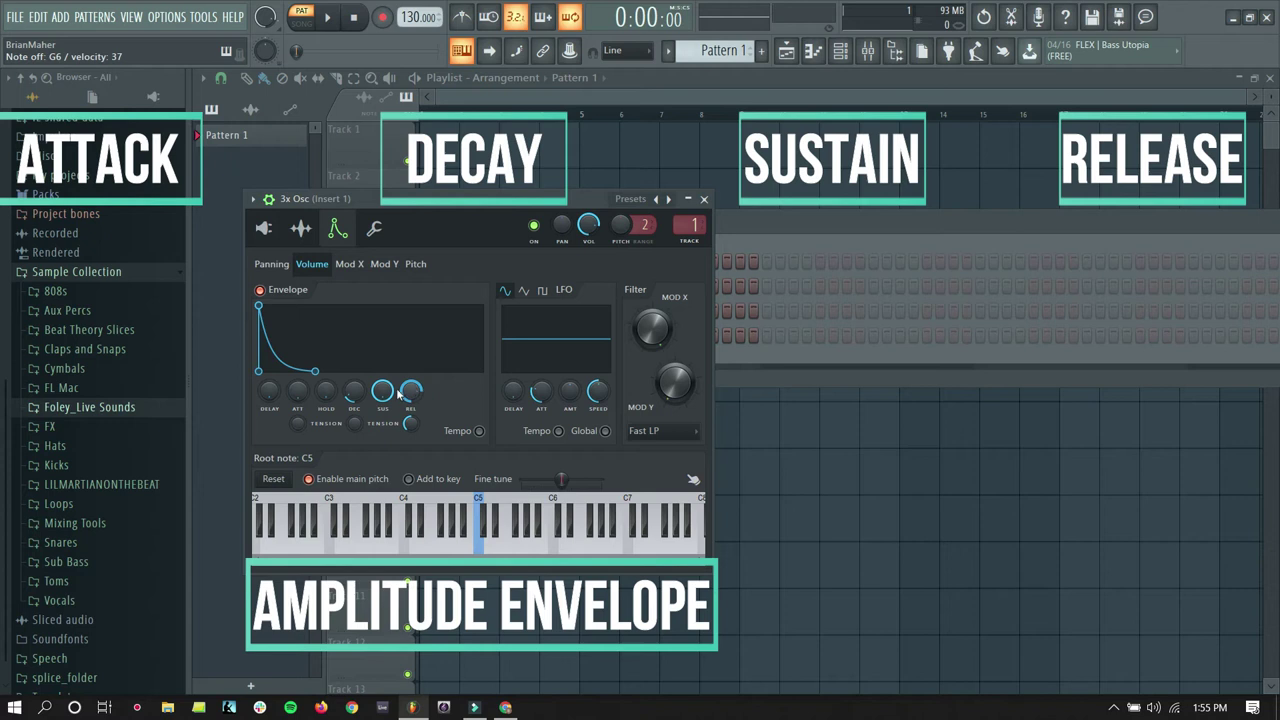
pyautogui.moveTo(384, 391); pyautogui.dragTo(384, 450)
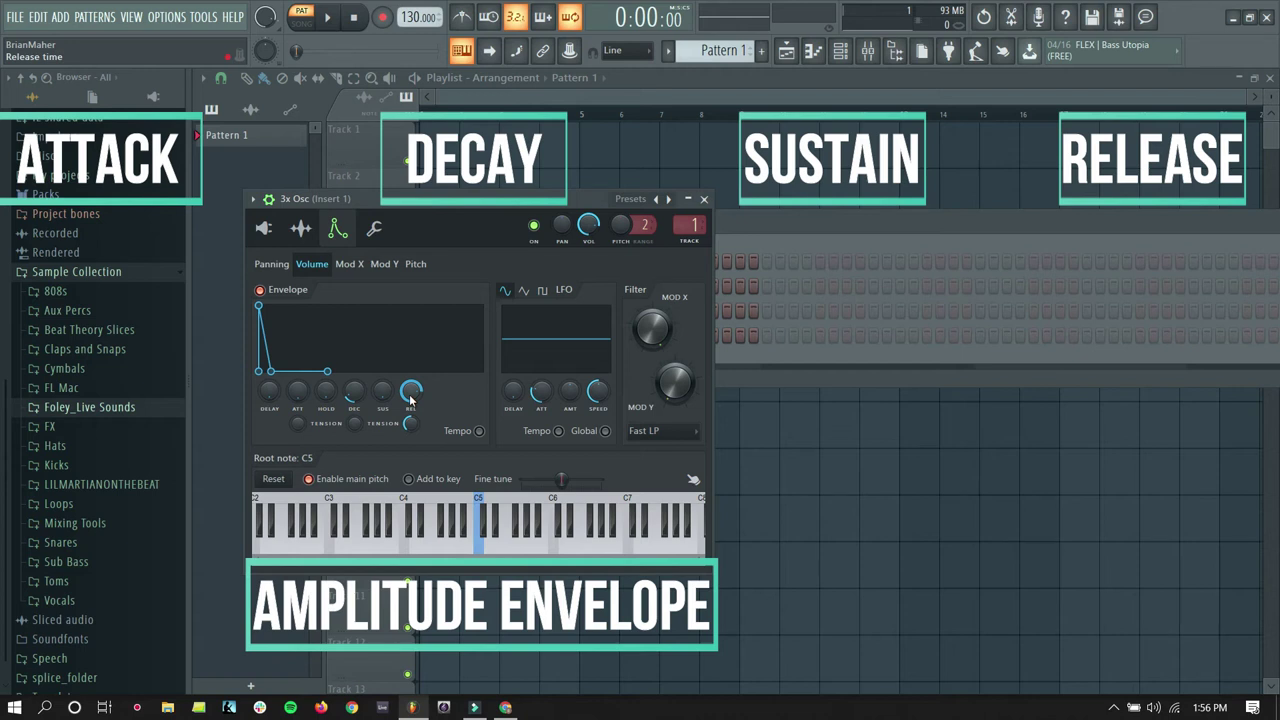
# Turn off the Volume envelope and enable the Mod X envelope with a positive modulation amount
pyautogui.click(350, 267)
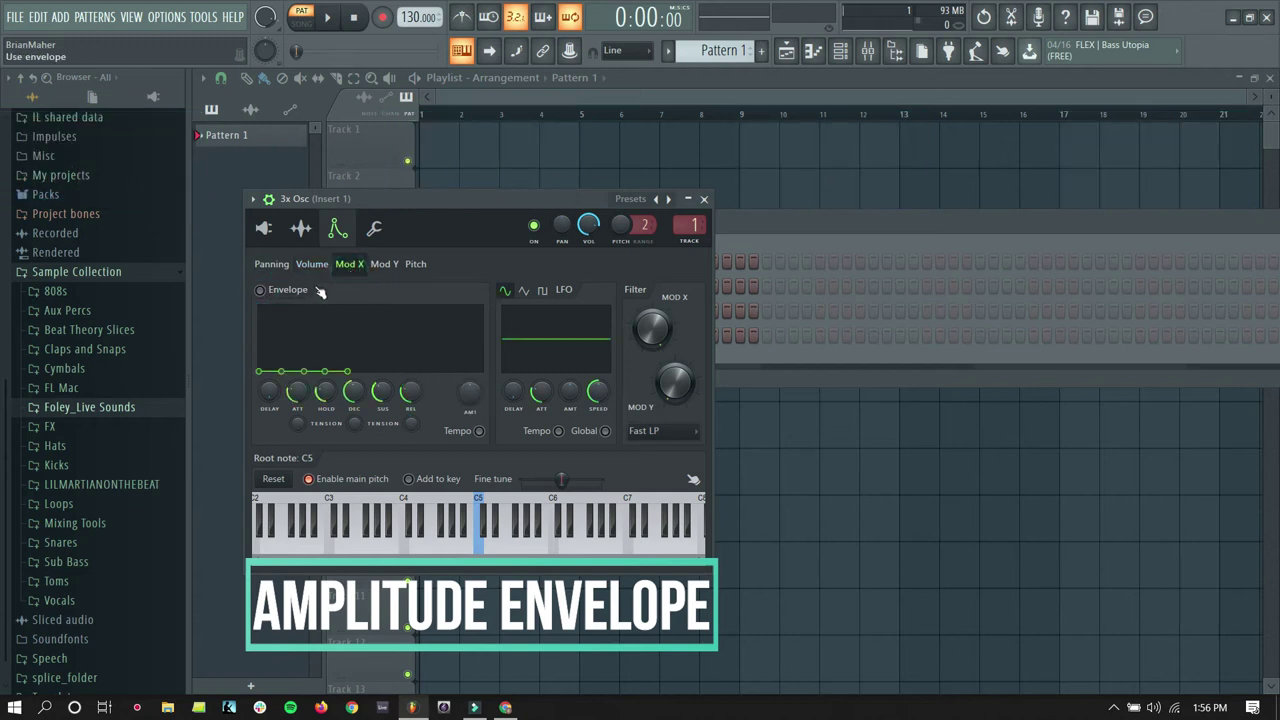
pyautogui.click(312, 264)
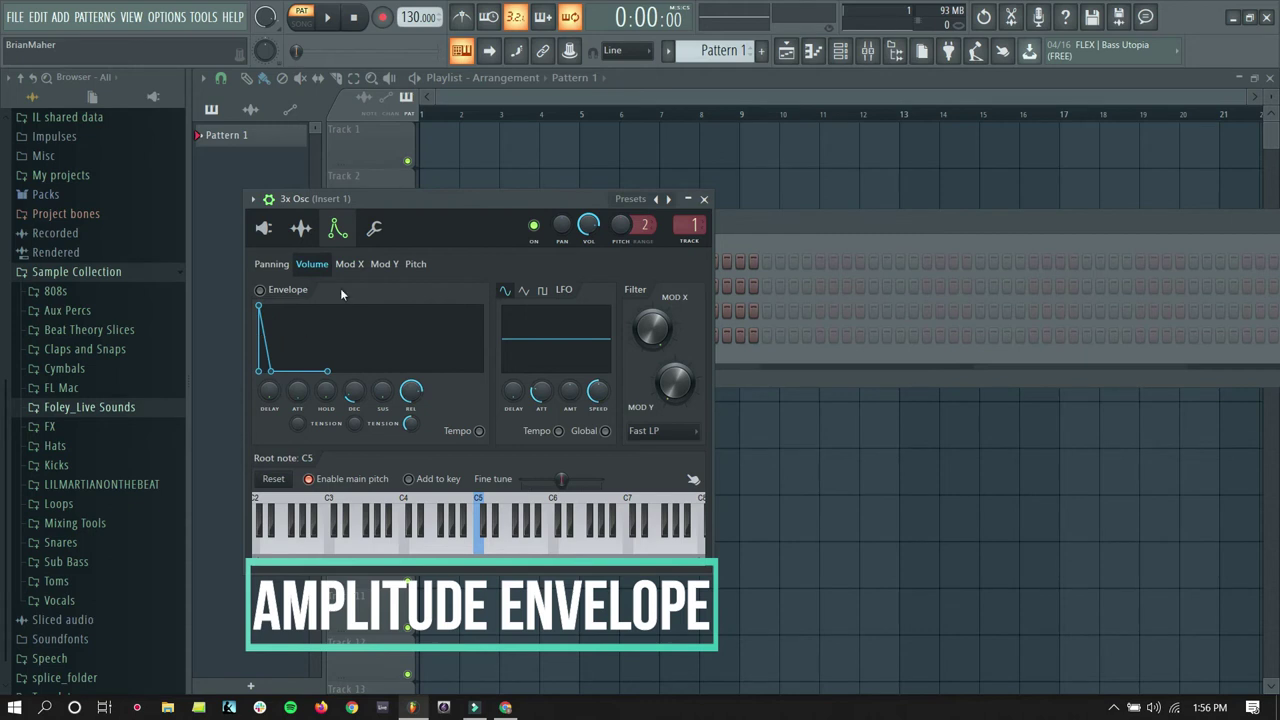
pyautogui.click(349, 264)
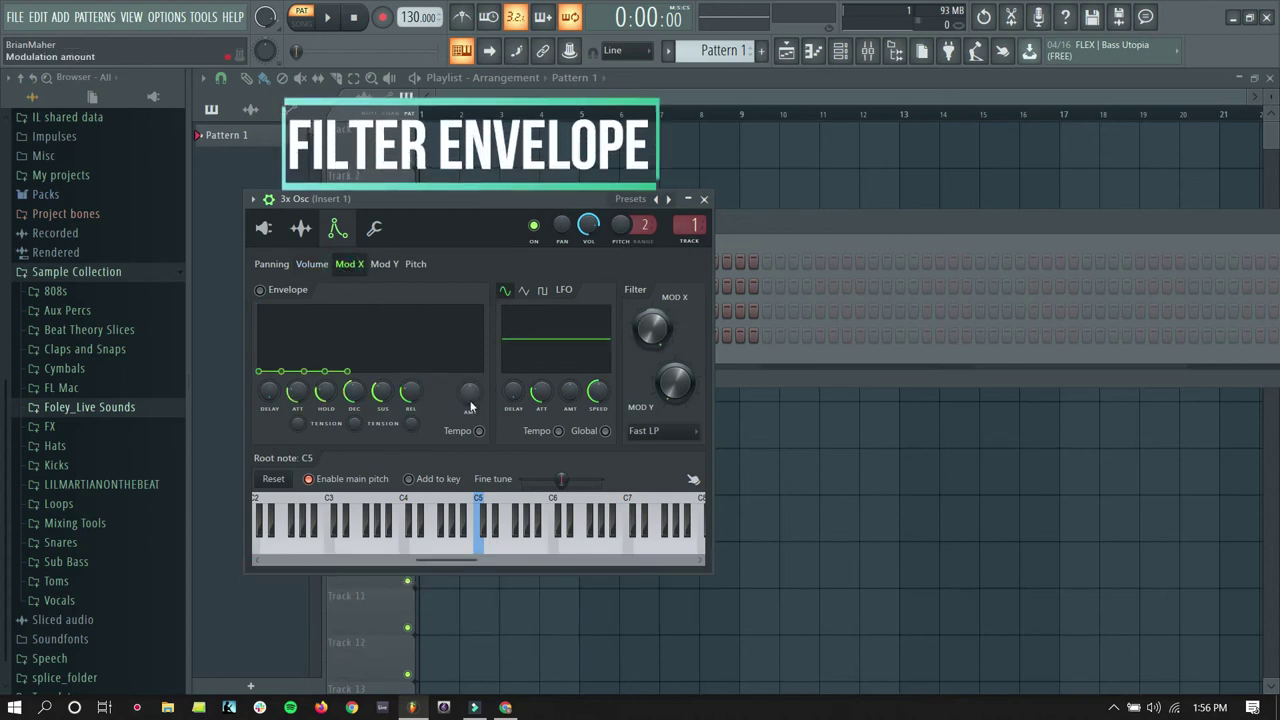
pyautogui.moveTo(471, 405); pyautogui.dragTo(471, 365)
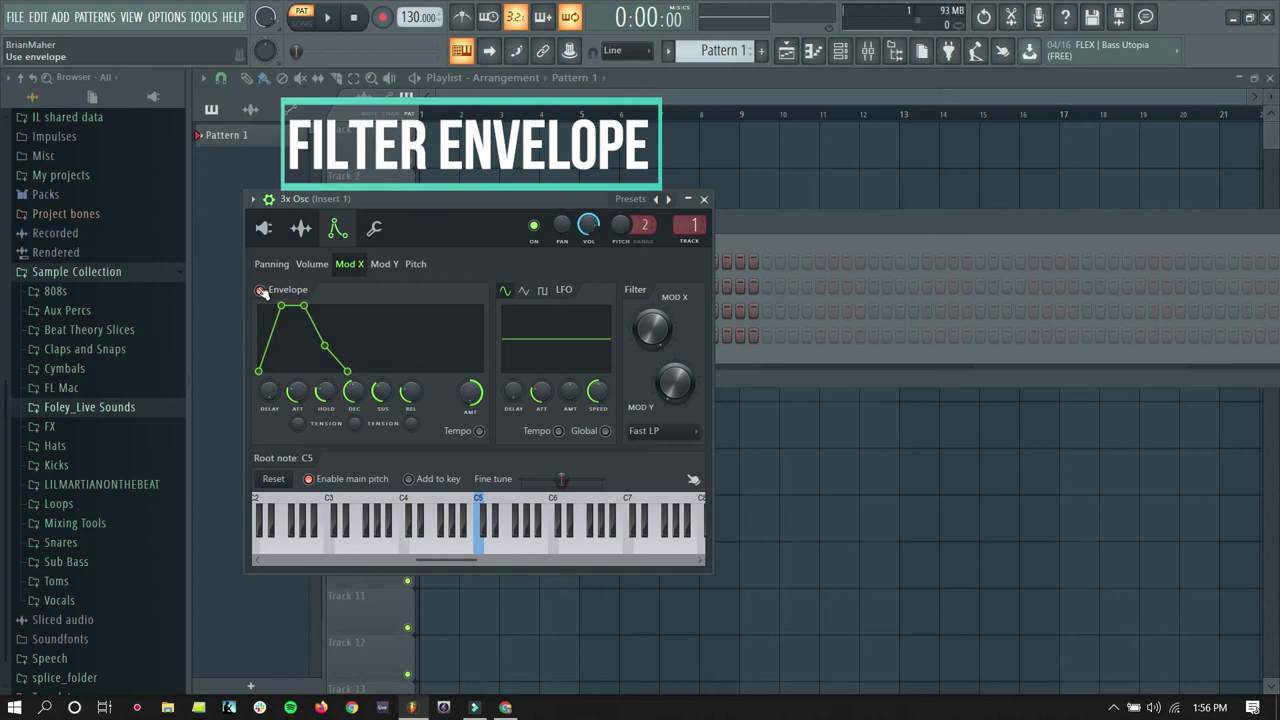
# Set the Mod X envelope's attack, hold and sustain to zero and shorten its decay time
pyautogui.moveTo(297, 391); pyautogui.dragTo(297, 420)
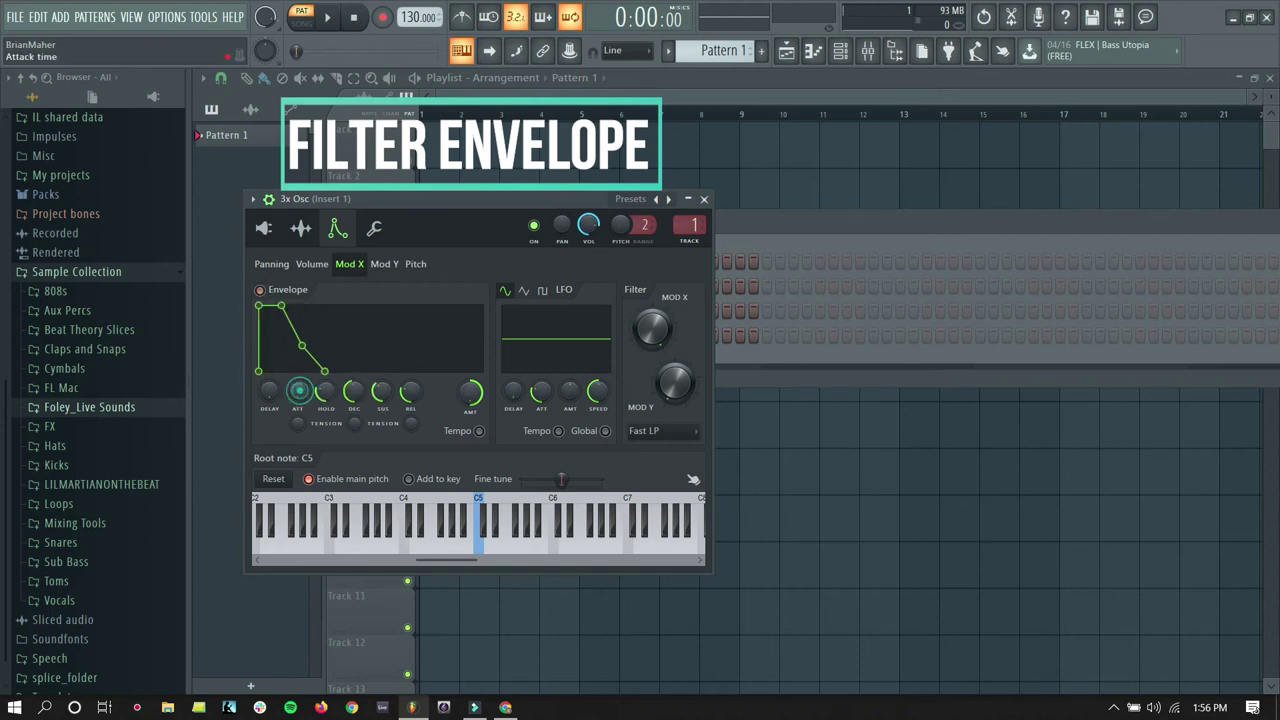
pyautogui.press('i')
pyautogui.press('i')
pyautogui.moveTo(381, 392); pyautogui.dragTo(353, 392)
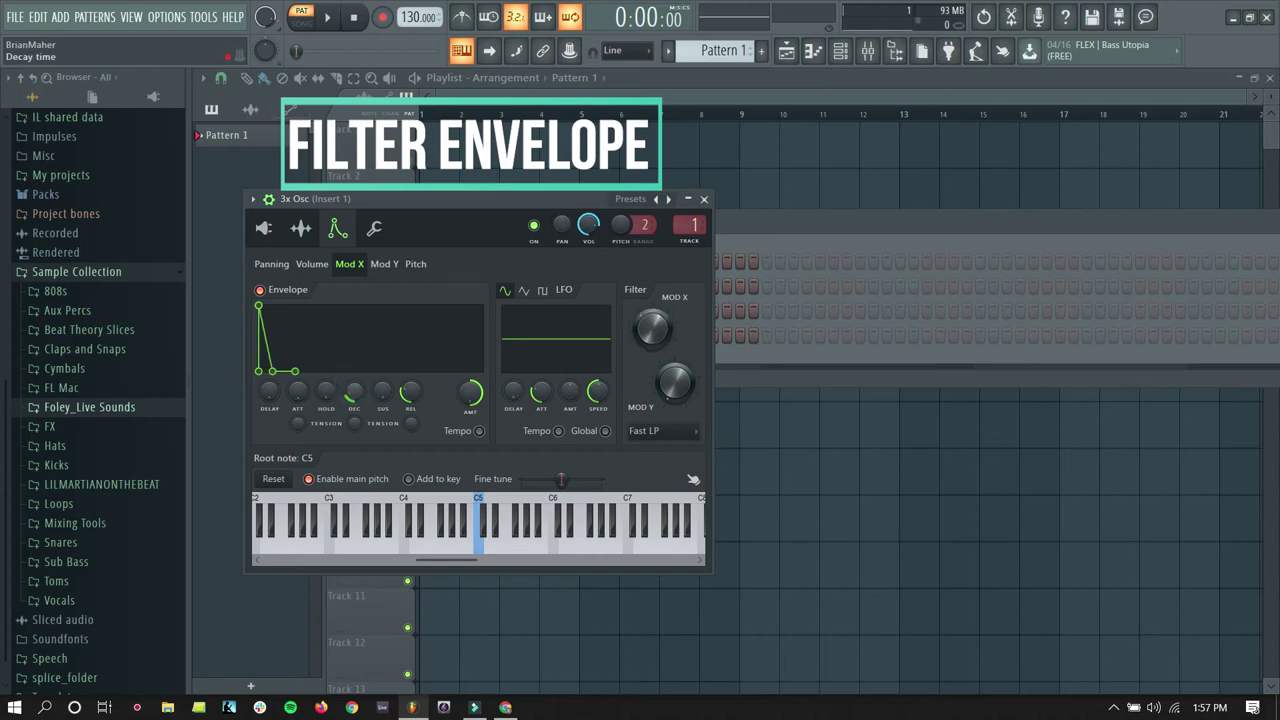
# Lengthen the Mod X envelope's attack time and turn the envelope off
pyautogui.moveTo(297, 391); pyautogui.dragTo(297, 382)
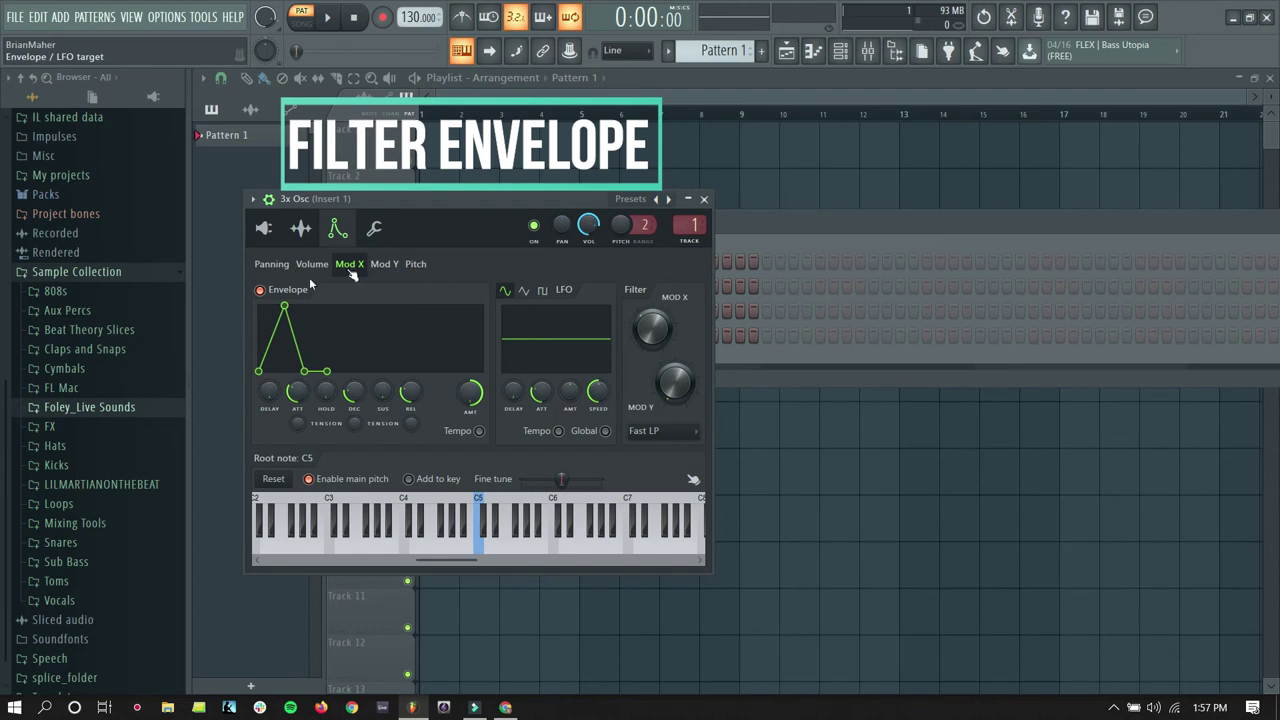
pyautogui.click(260, 289)
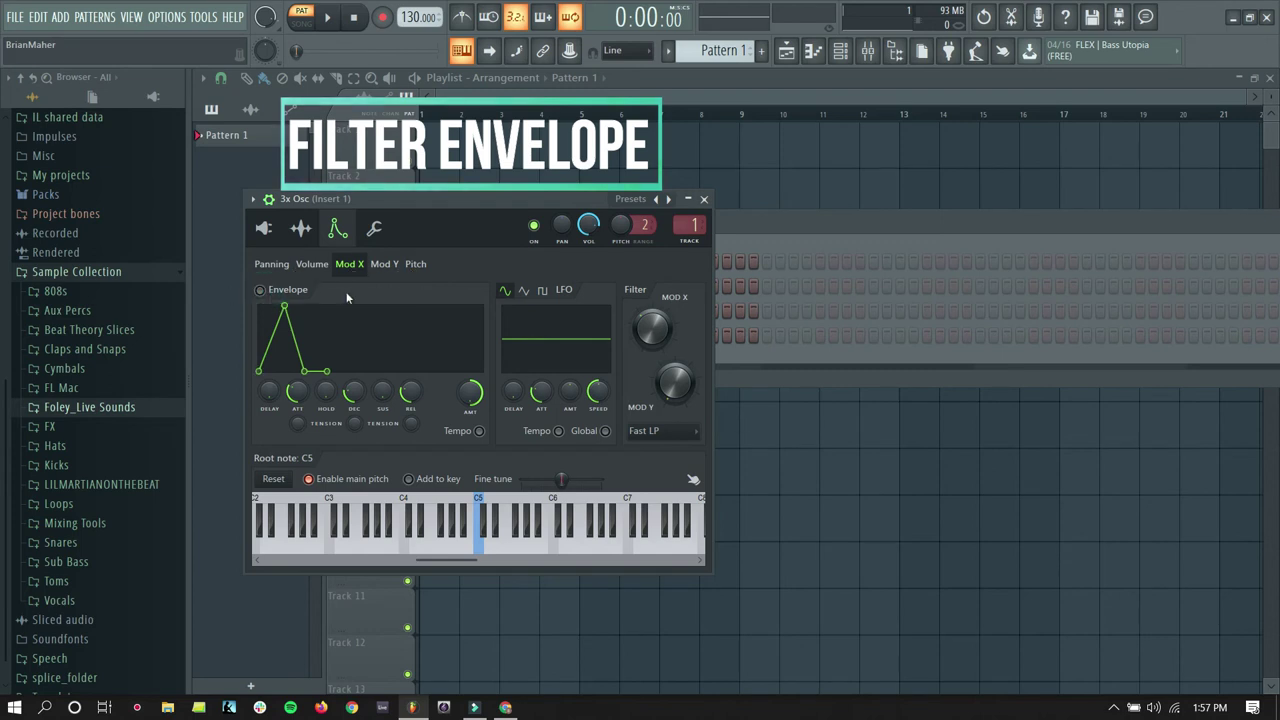
# Enable the Pitch envelope and raise its modulation amount
pyautogui.click(420, 265)
pyautogui.click(261, 290)
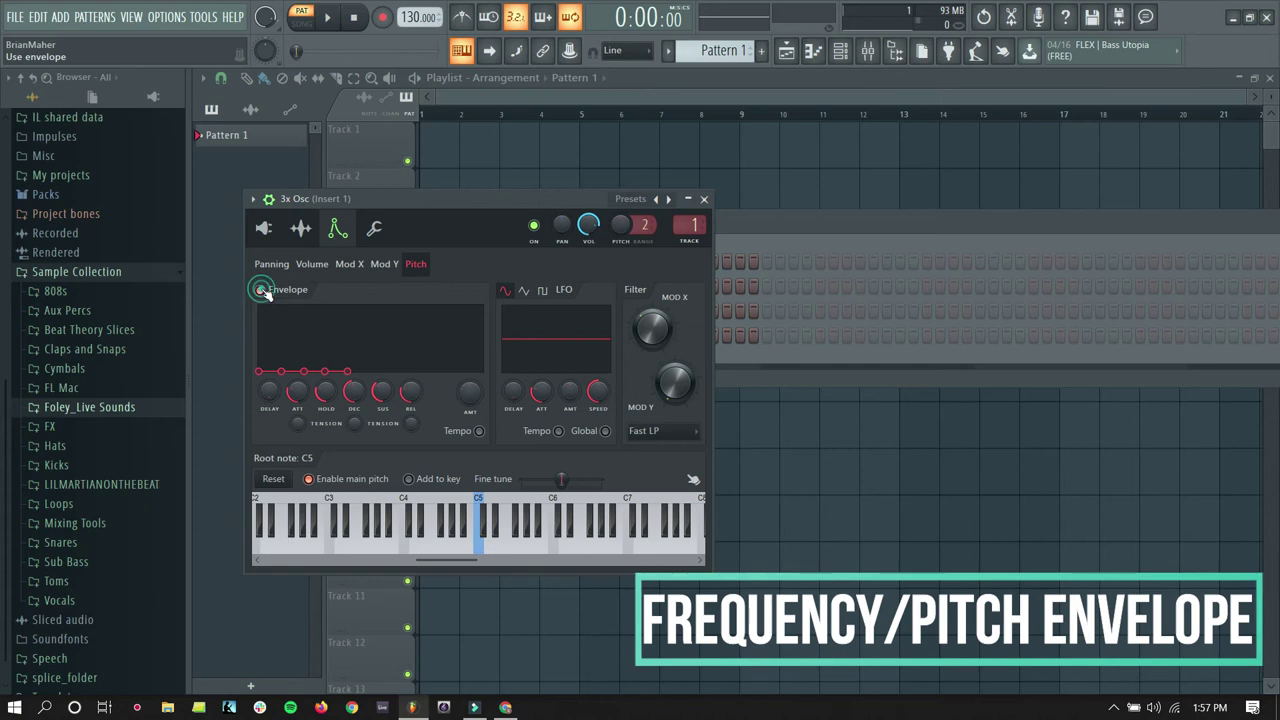
pyautogui.moveTo(470, 398); pyautogui.dragTo(460, 319)
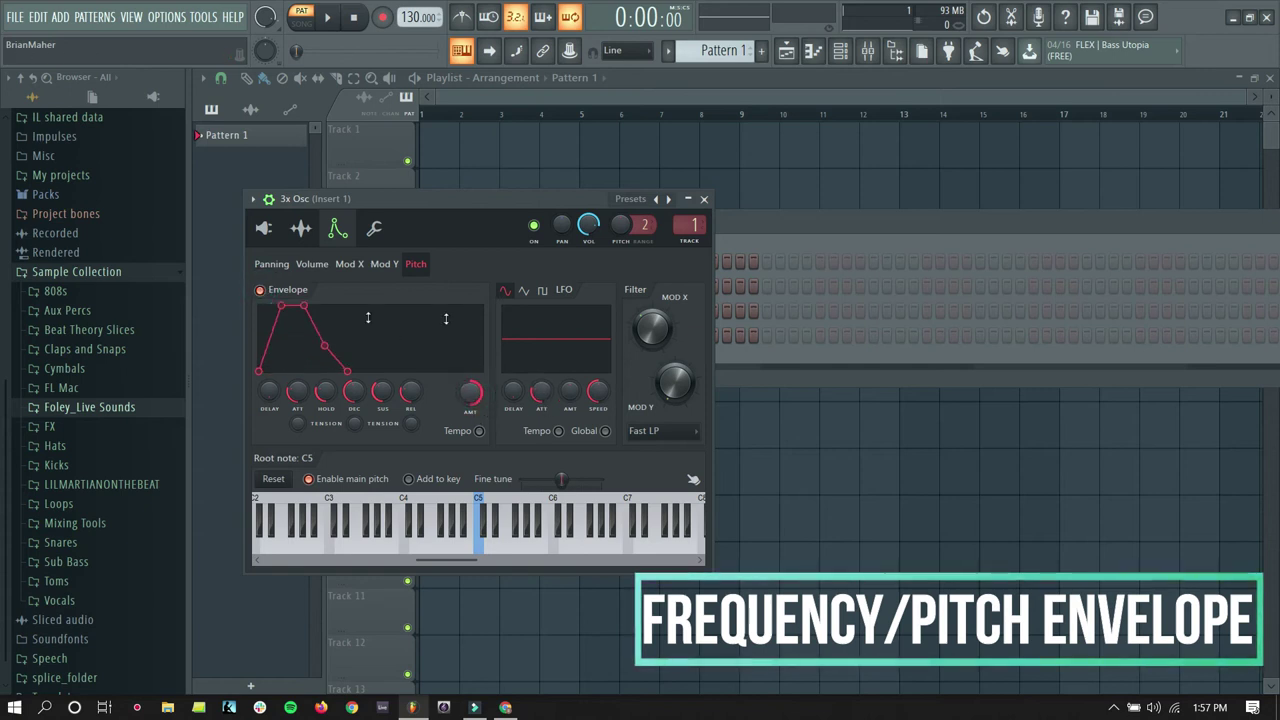
# Set the Pitch envelope's attack, hold and sustain to zero and audition a note
pyautogui.moveTo(297, 392); pyautogui.dragTo(297, 412)
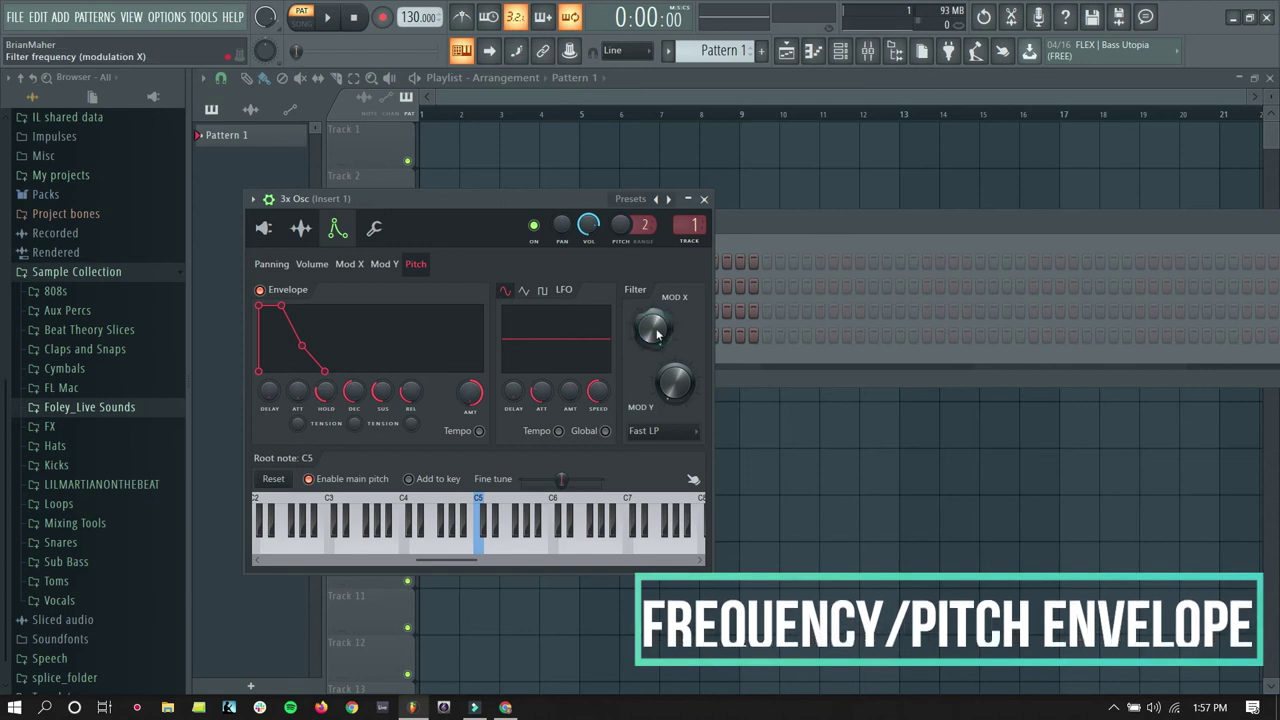
pyautogui.moveTo(321, 388); pyautogui.dragTo(380, 420)
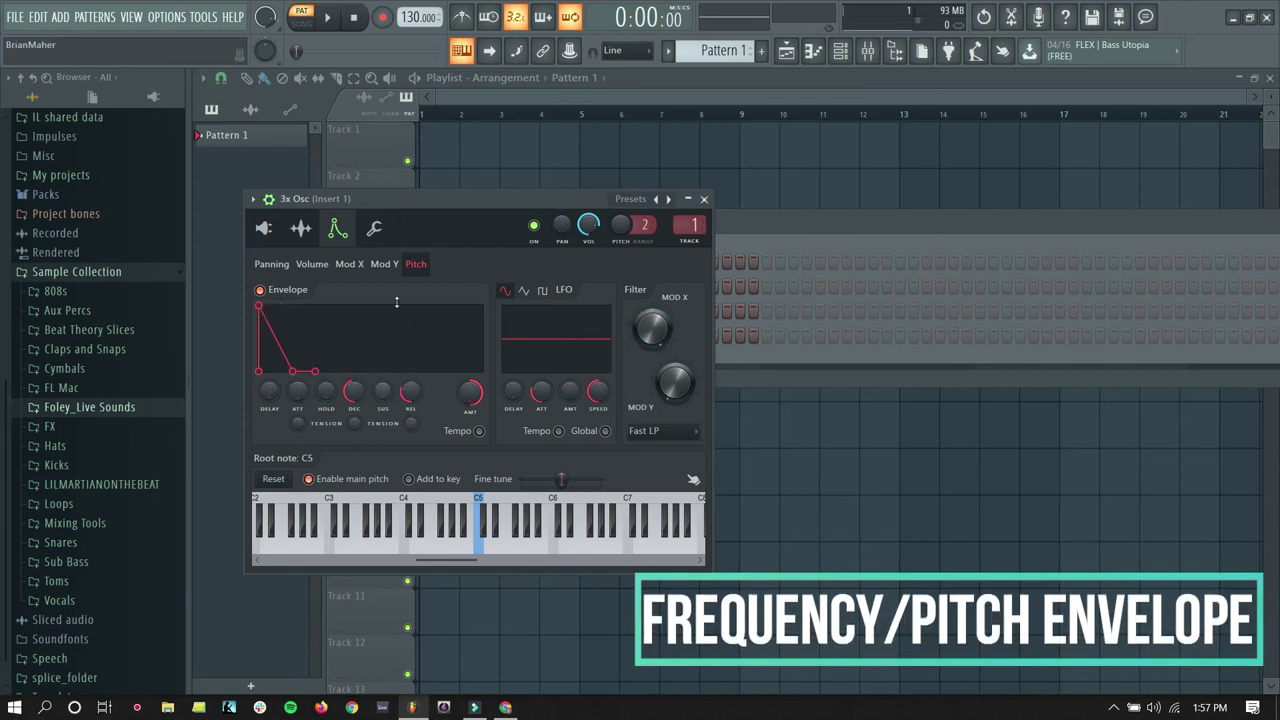
pyautogui.press('t')
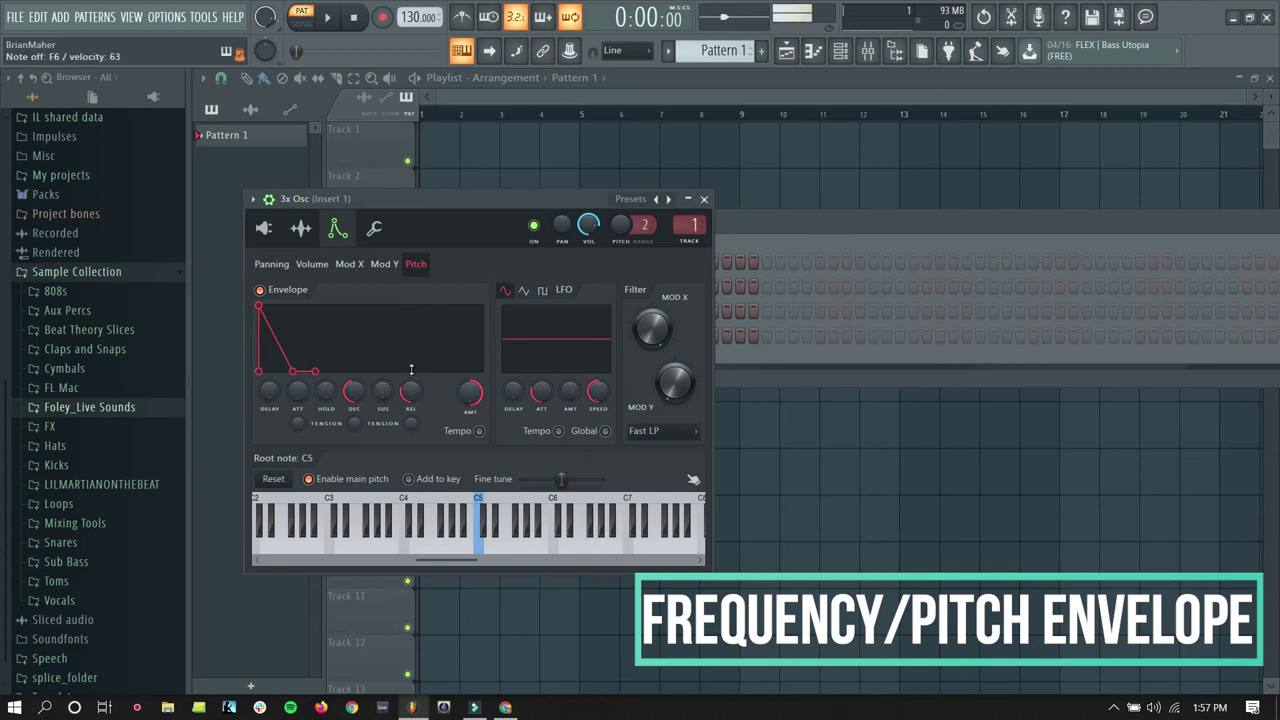
# Shorten the Pitch envelope's decay to just above zero, auditioning notes between adjustments
pyautogui.moveTo(354, 390); pyautogui.dragTo(354, 424)
pyautogui.press('r')
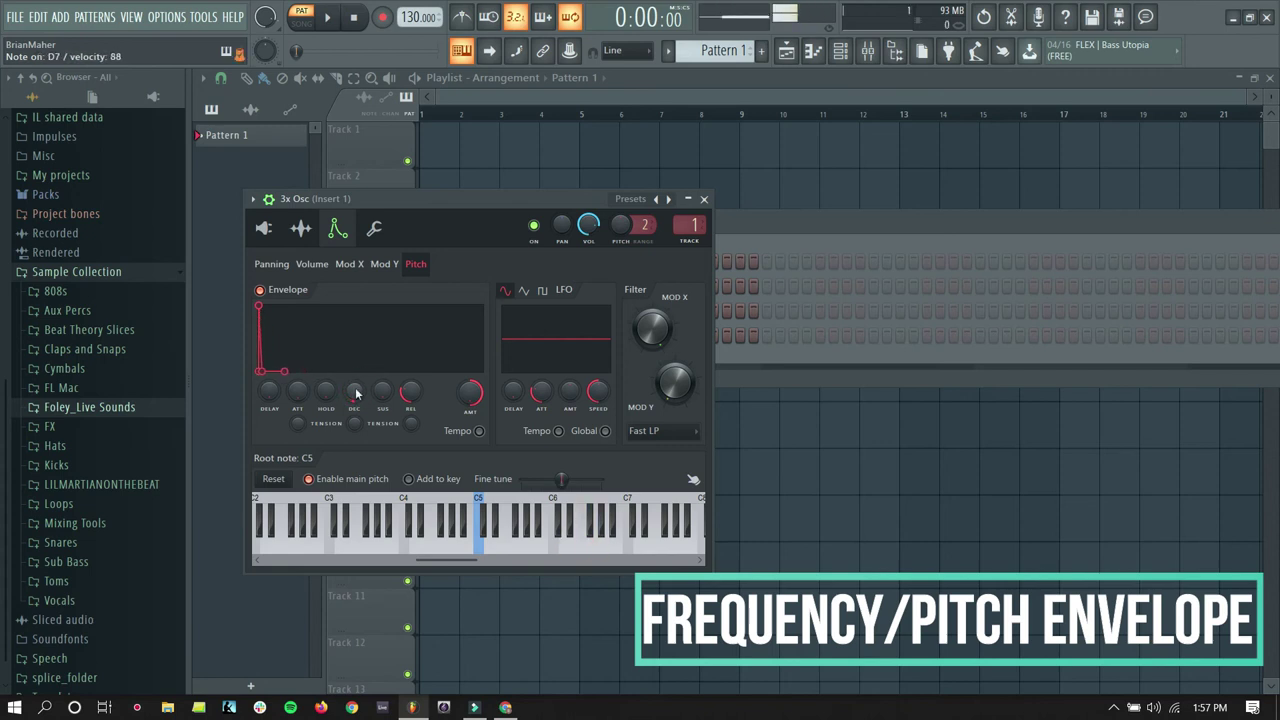
pyautogui.moveTo(356, 393); pyautogui.dragTo(356, 424)
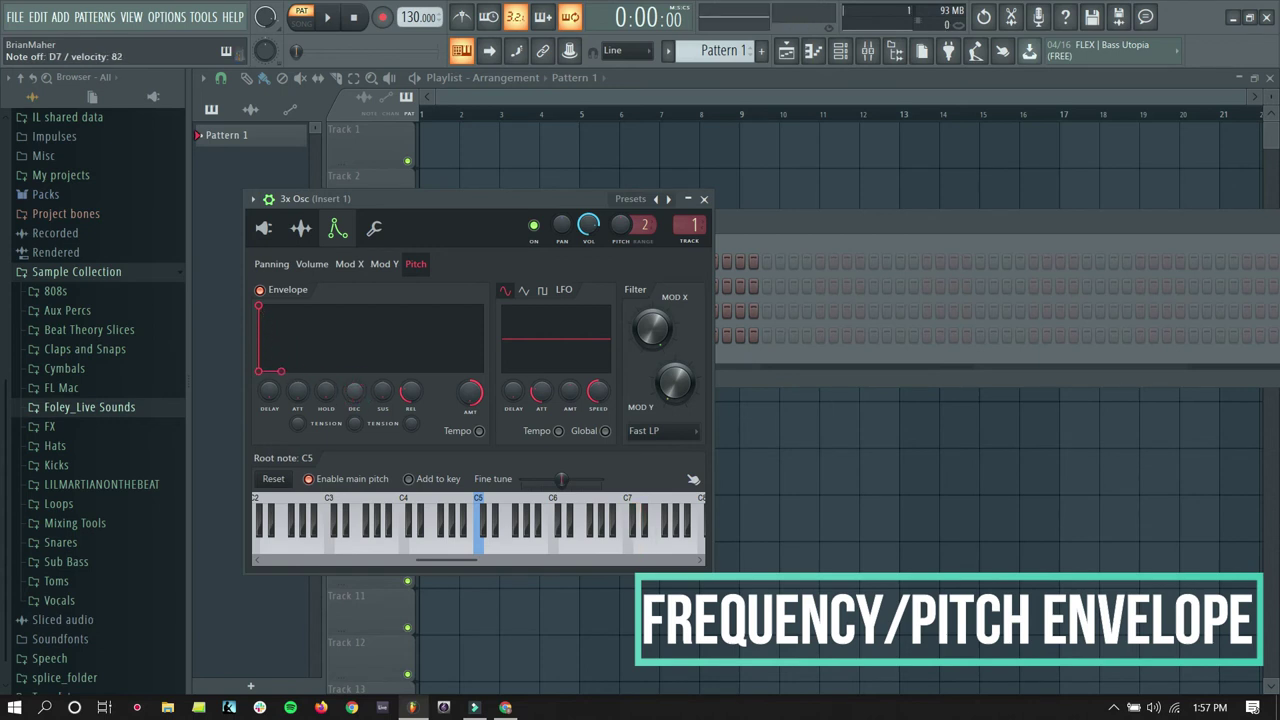
pyautogui.moveTo(355, 392)
pyautogui.mouseDown()
pyautogui.moveTo(355, 381)
pyautogui.moveTo(356, 406)
pyautogui.mouseUp()
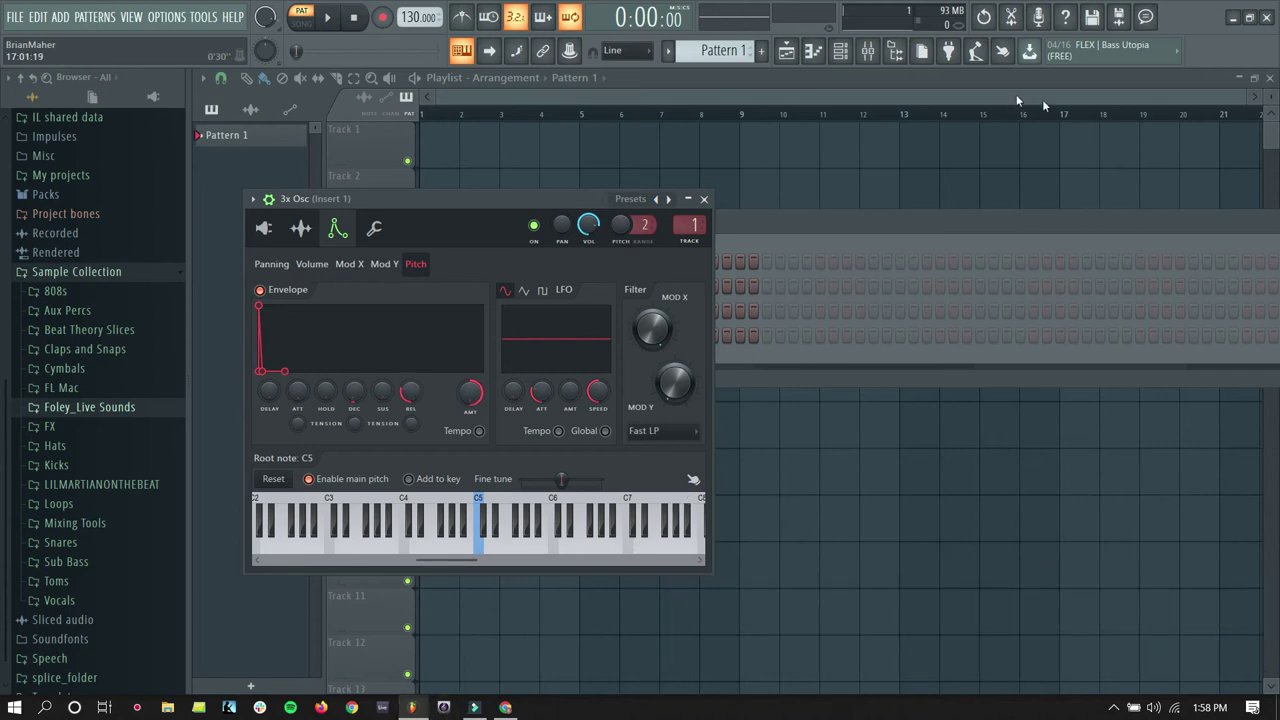
# Exit the program without saving the changes to untitled.flp
pyautogui.click(1266, 18)
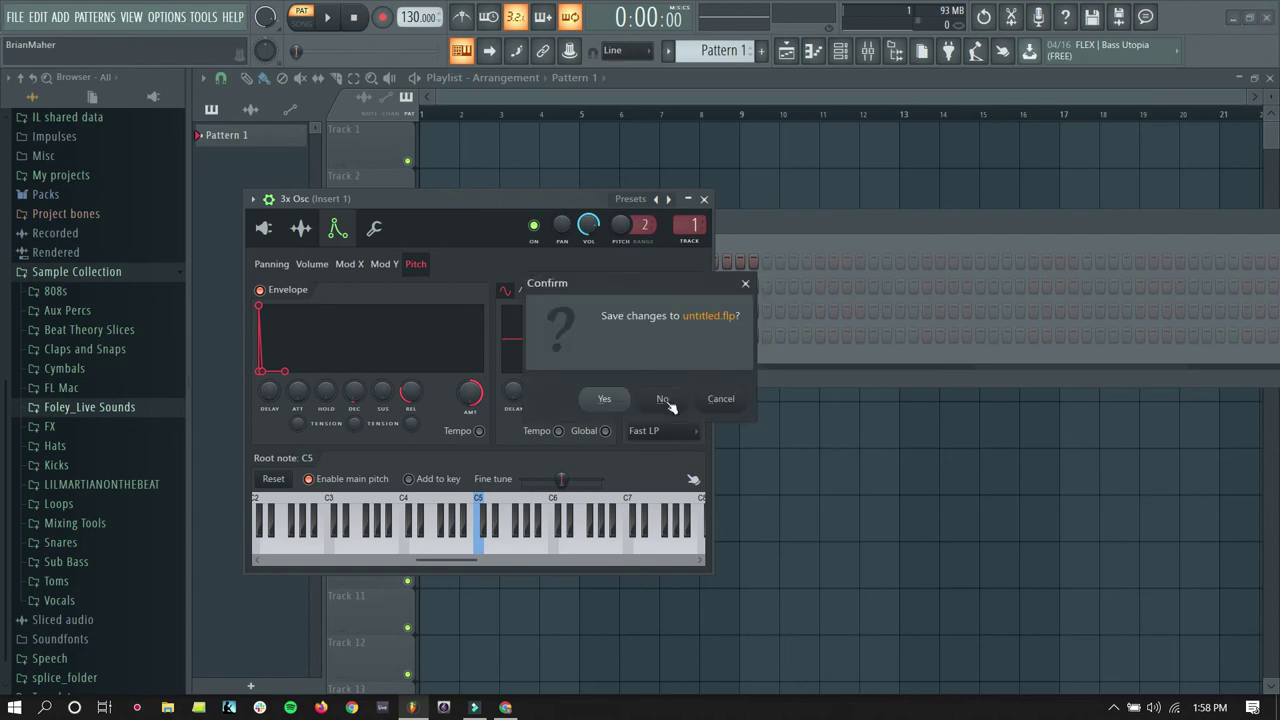
pyautogui.click(664, 399)
# Switch to Chrome and load the WebSynths instrument at websynths.com
pyautogui.click(505, 707)
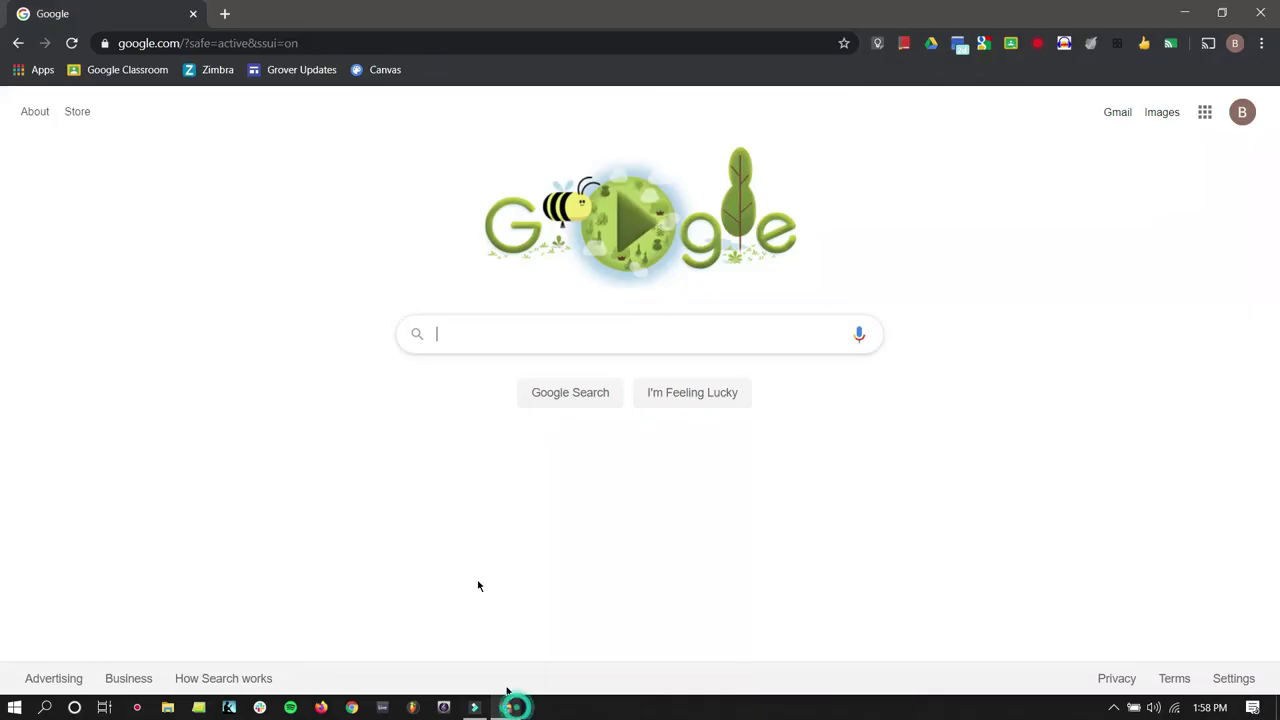
pyautogui.click(279, 46)
pyautogui.write('websyn')
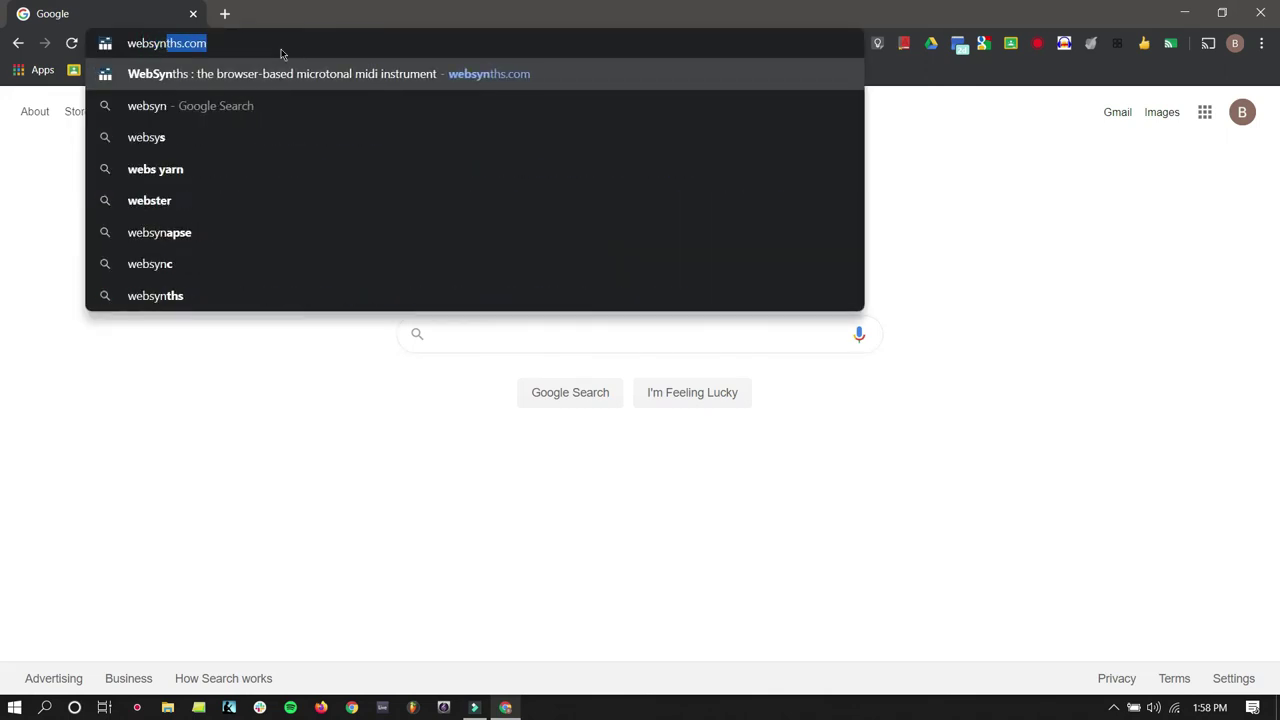
pyautogui.write('ths.co')
pyautogui.press('Return')
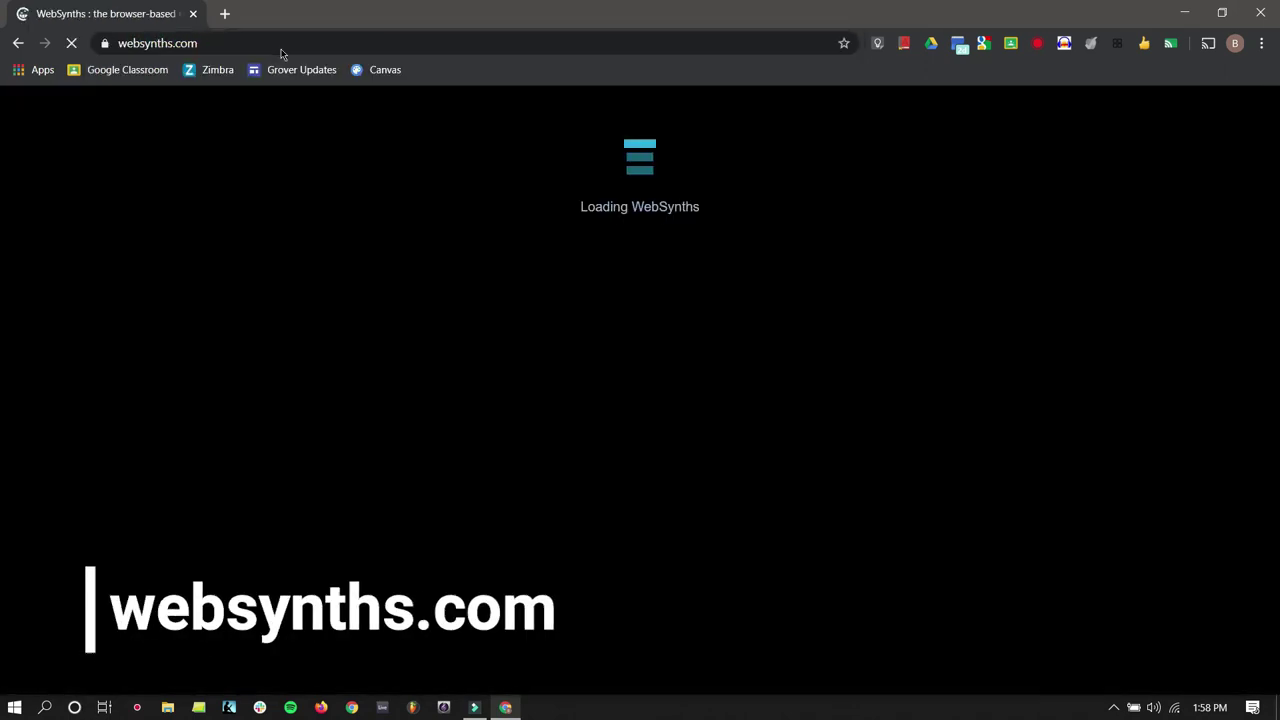
pyautogui.click(614, 205)
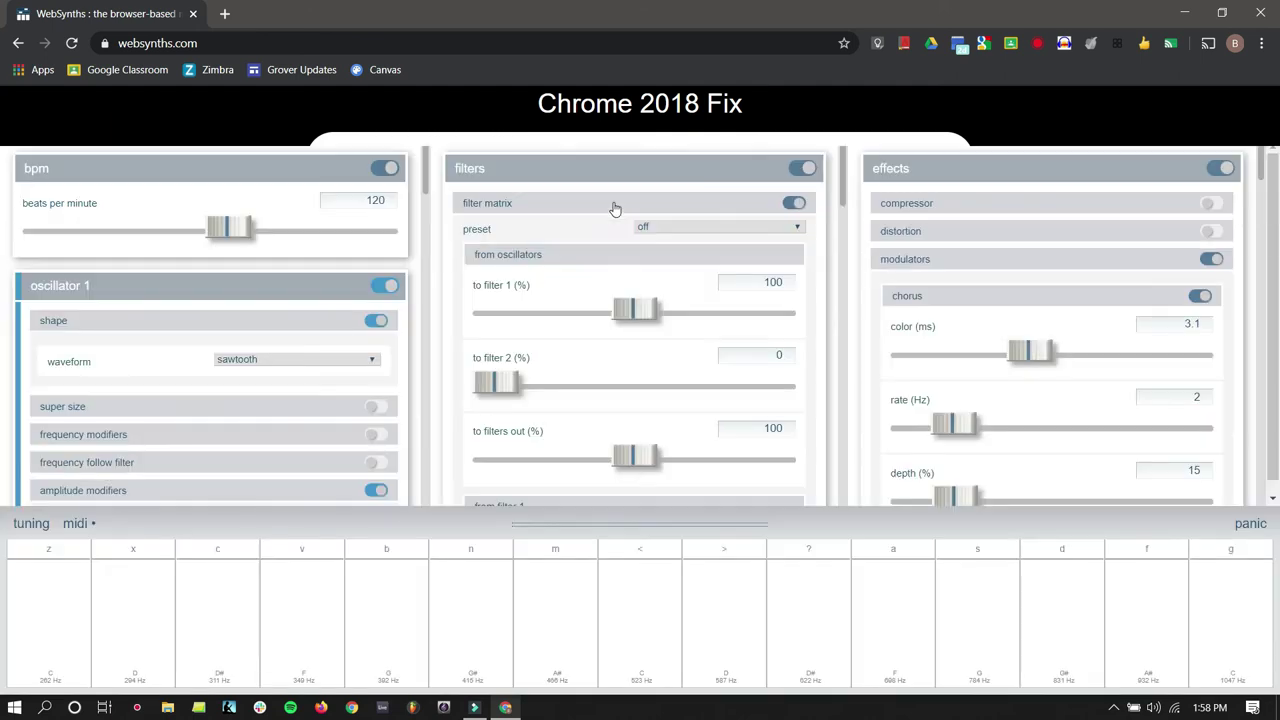
pyautogui.click(538, 124)
pyautogui.click(169, 190)
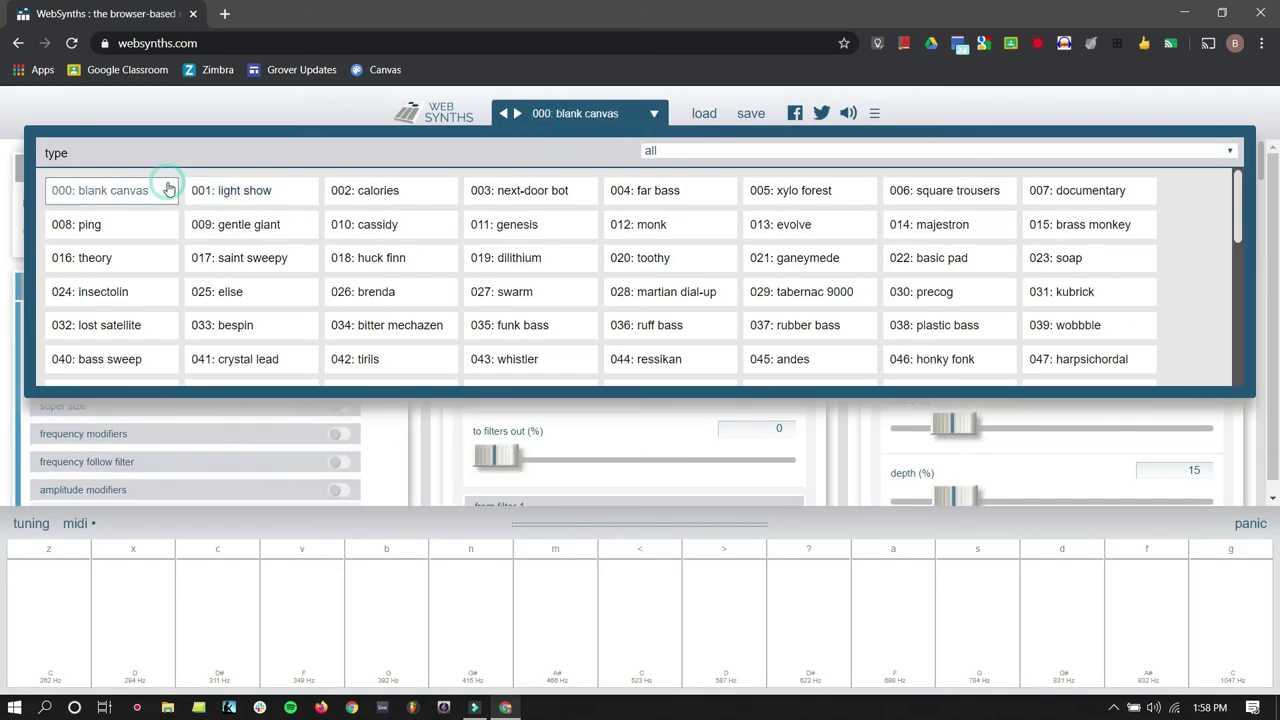
pyautogui.click(260, 69)
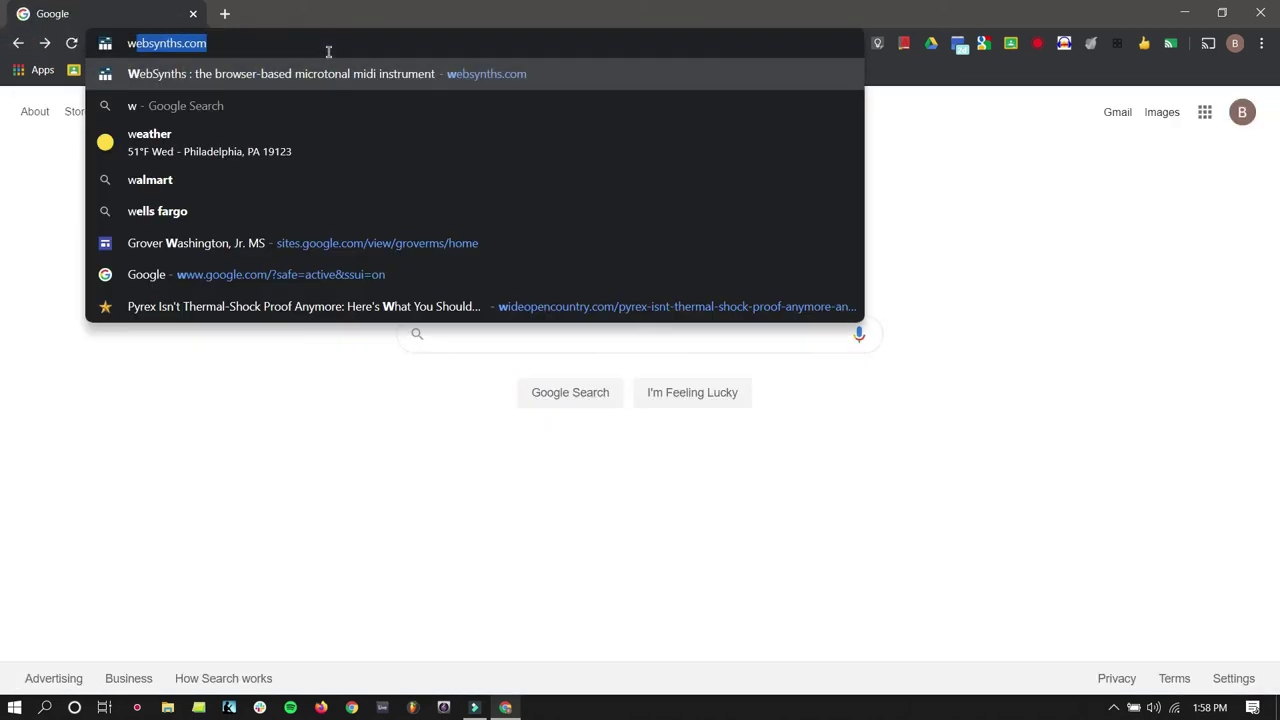
pyautogui.press('Return')
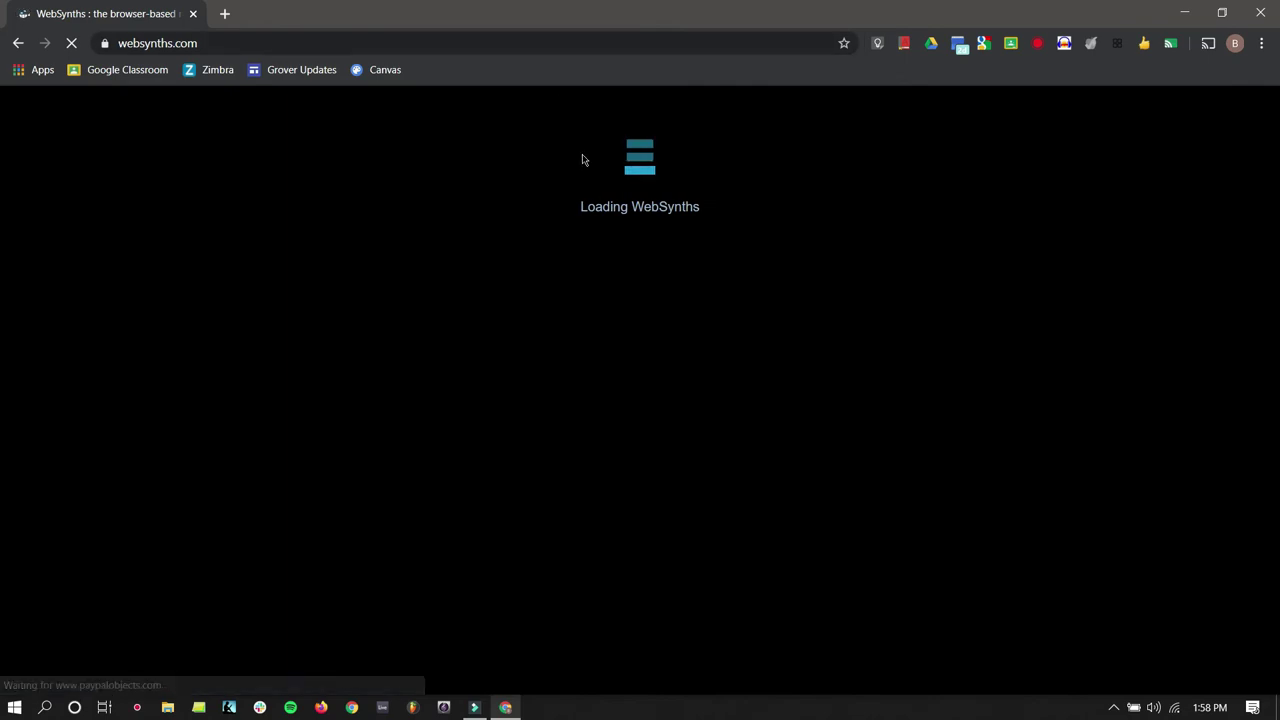
pyautogui.click(571, 224)
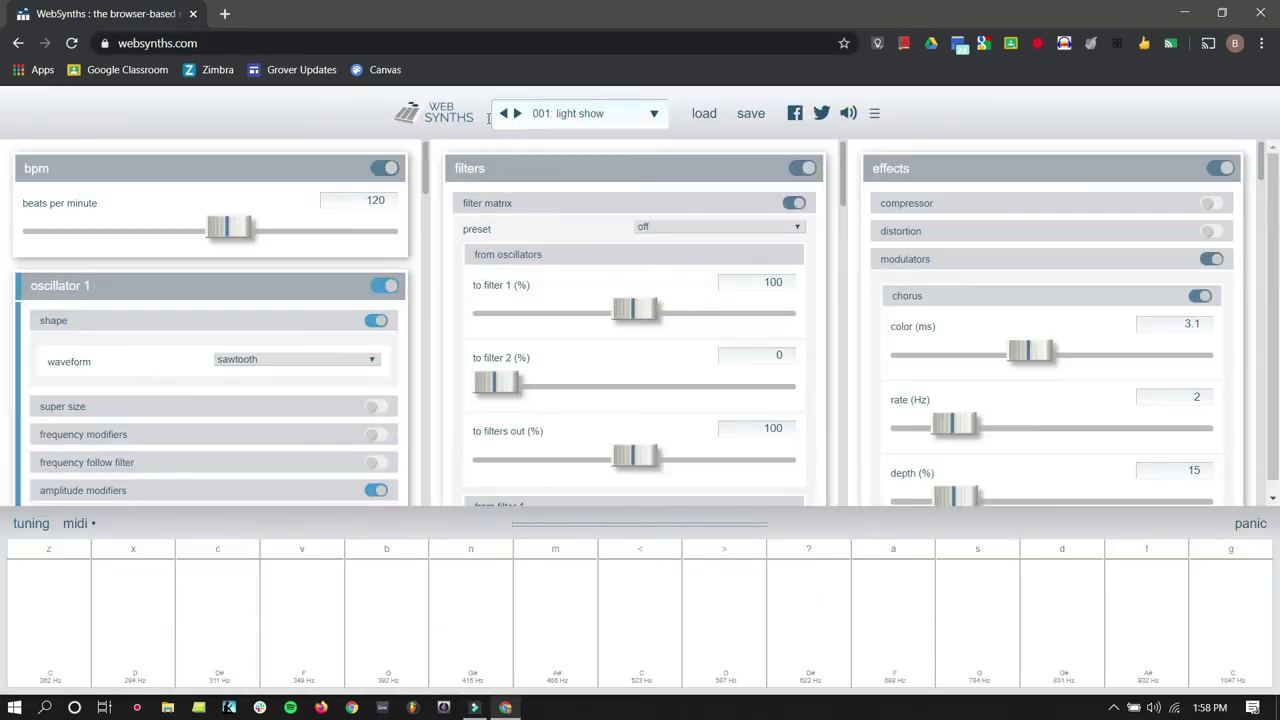
# Load the 000: blank canvas preset and close the preset list
pyautogui.click(576, 118)
pyautogui.click(100, 190)
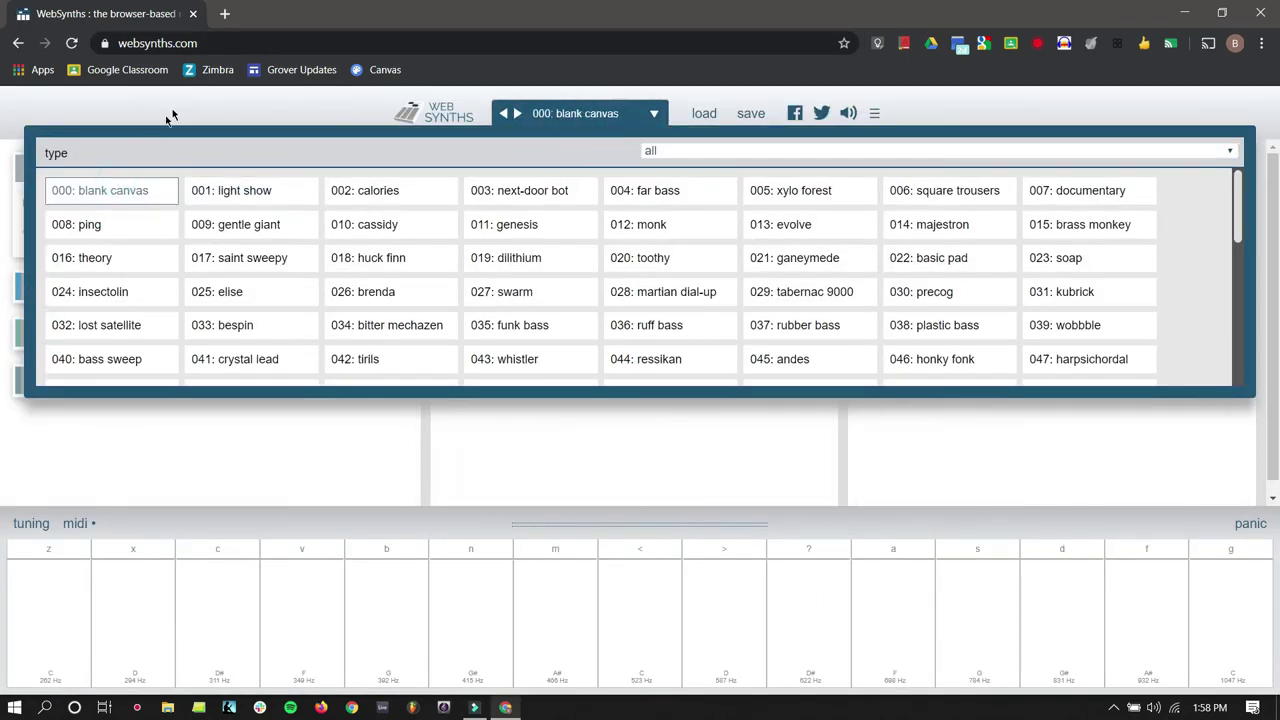
pyautogui.click(549, 118)
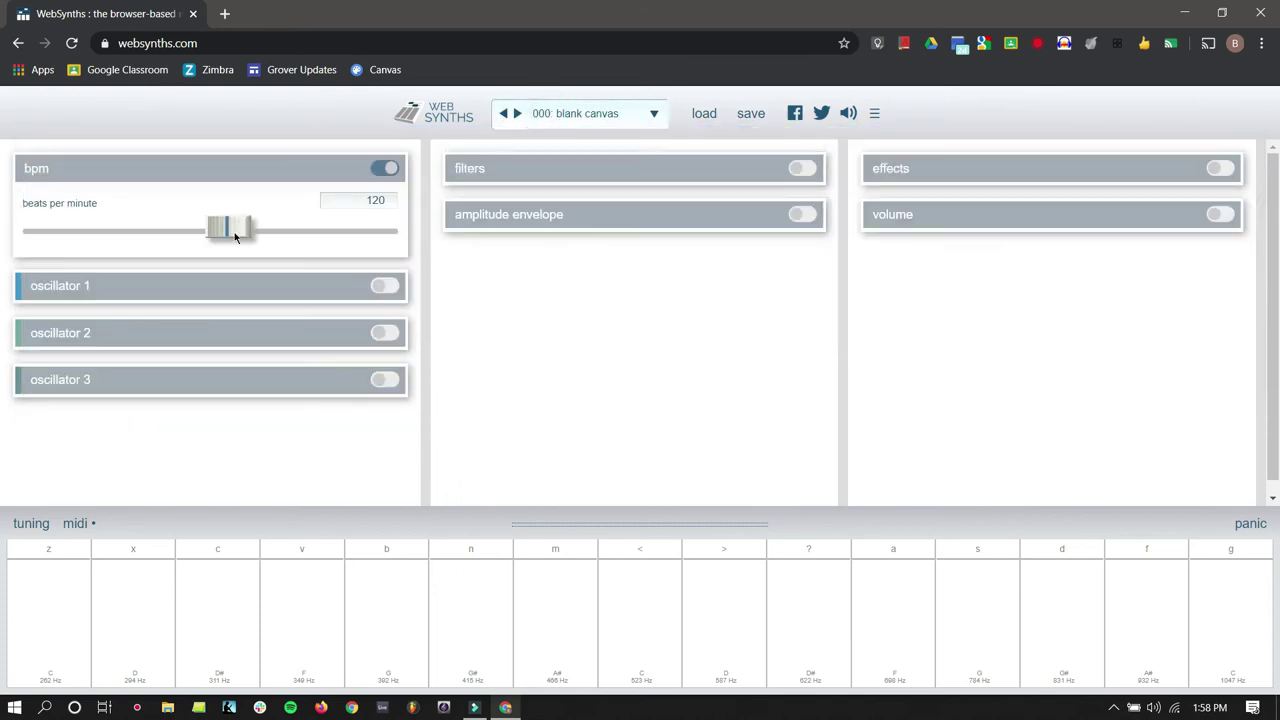
# Turn on oscillator 1 with its shape section and set the waveform to sawtooth
pyautogui.click(388, 285)
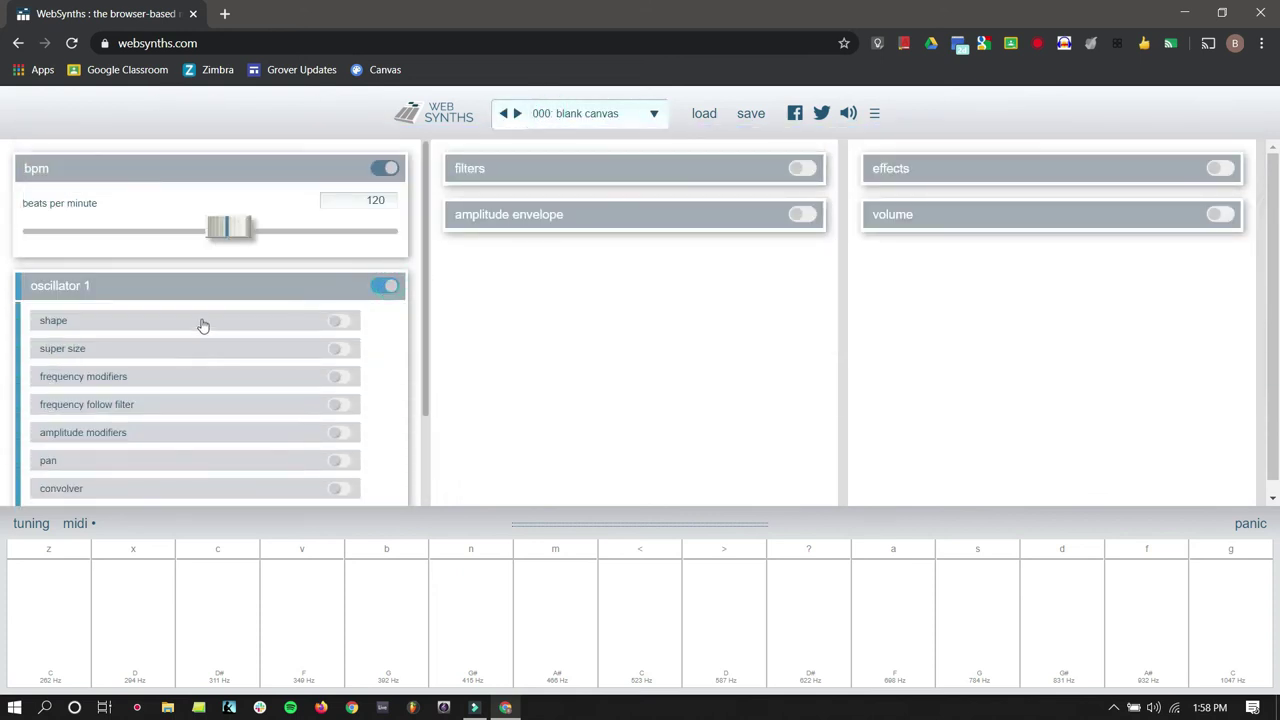
pyautogui.click(200, 321)
pyautogui.click(248, 366)
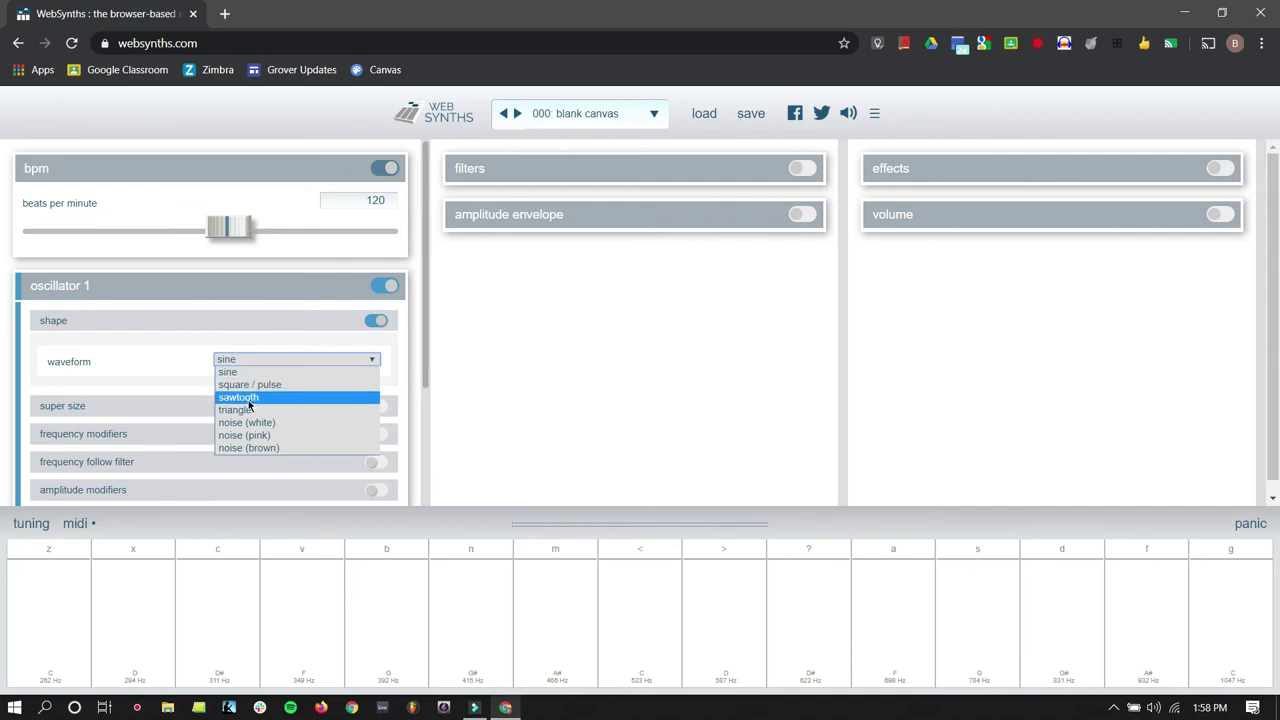
pyautogui.click(249, 401)
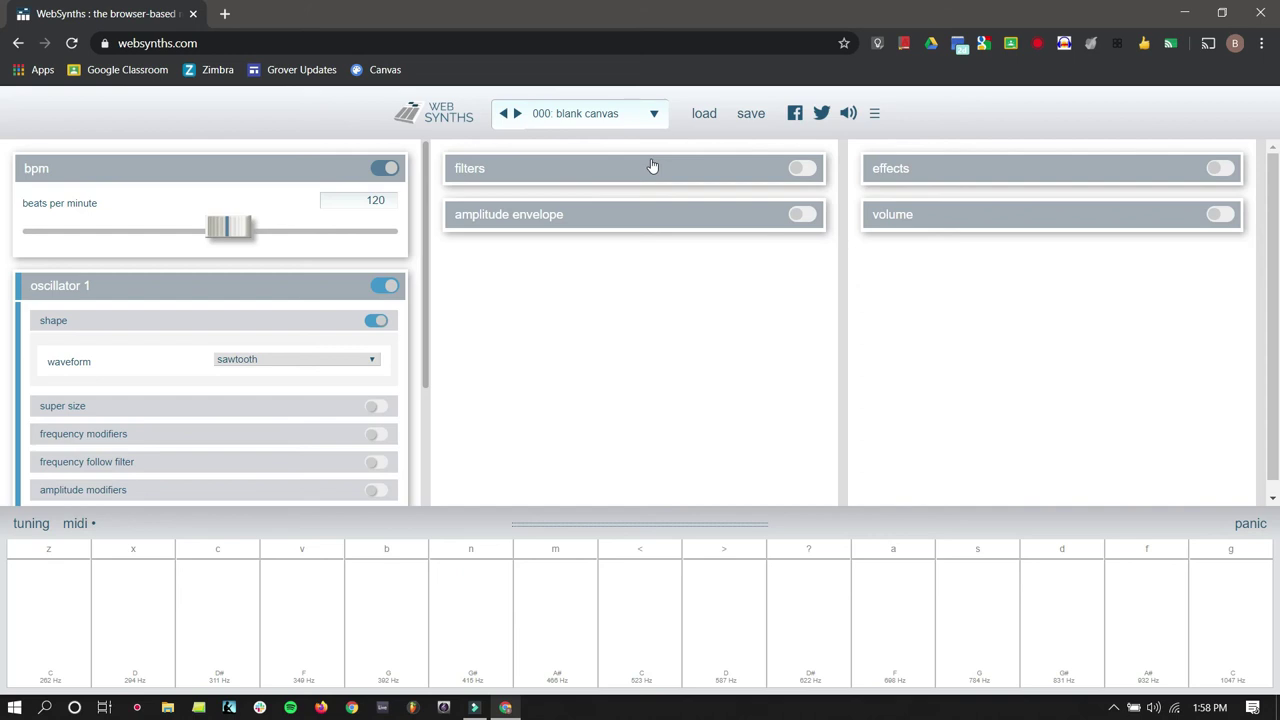
# Turn on the amplitude envelope and its release stage, and audition notes with sustain on
pyautogui.click(610, 217)
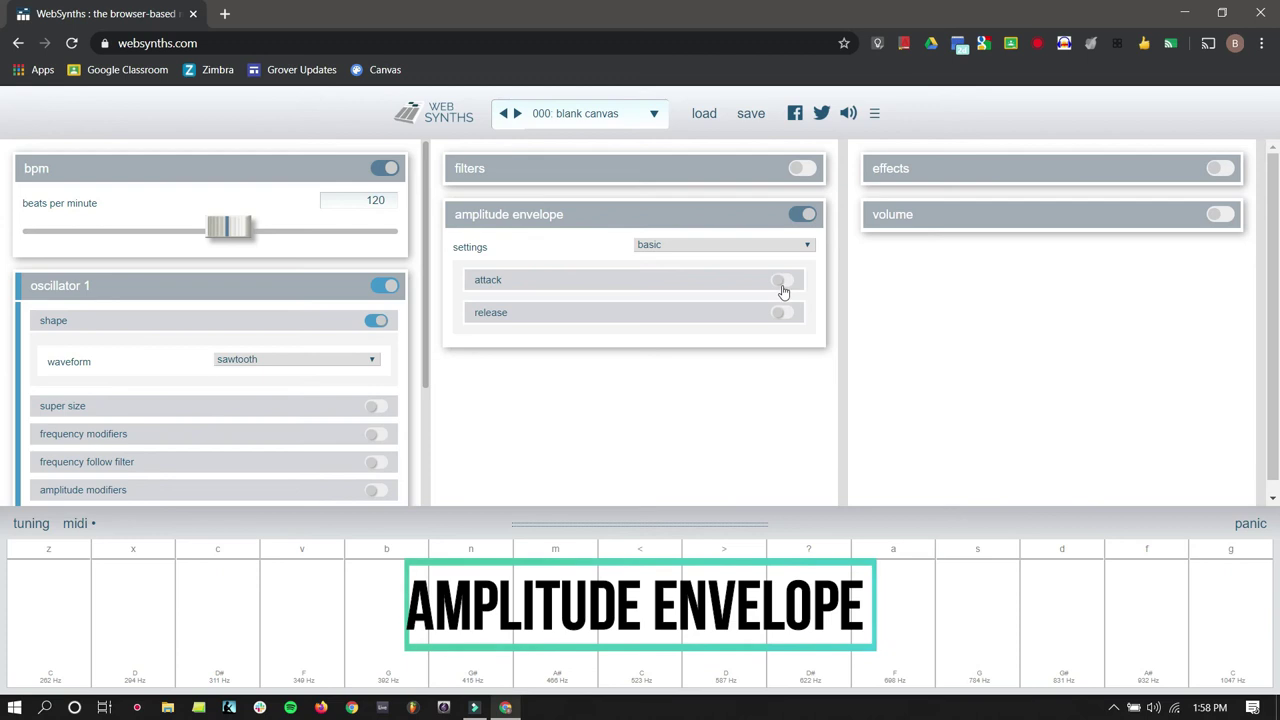
pyautogui.click(781, 313)
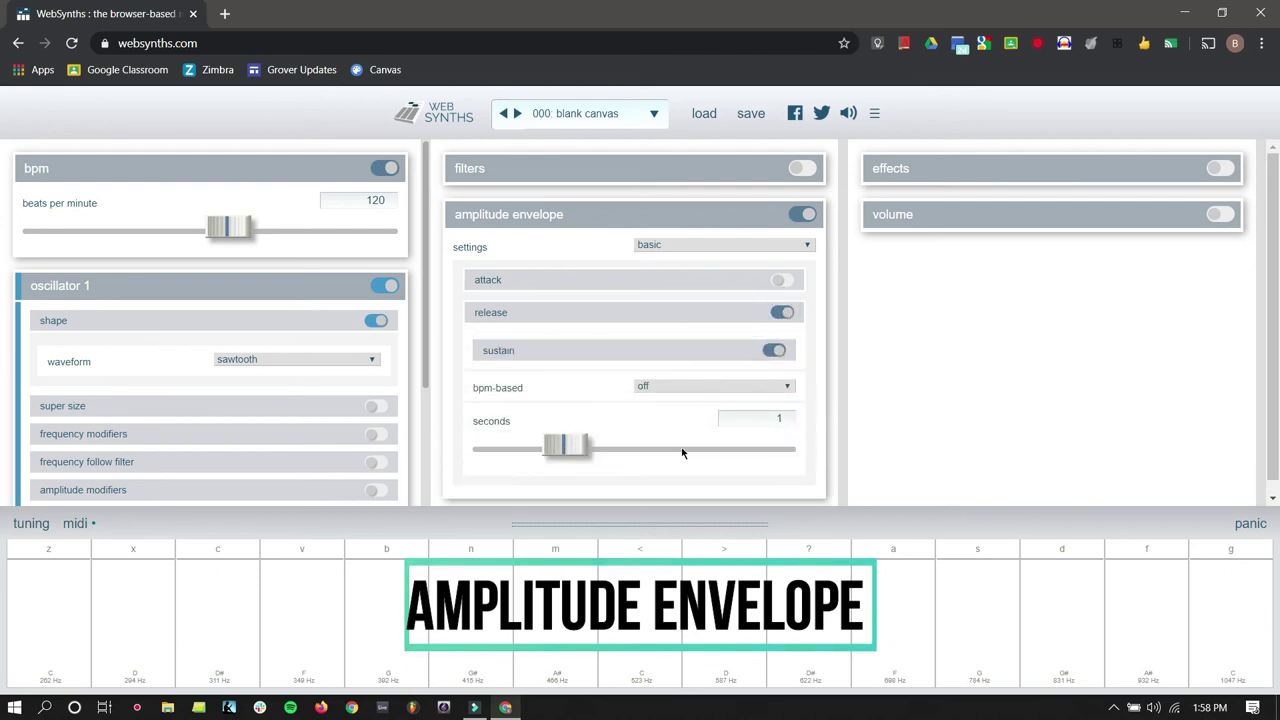
pyautogui.press('c')
pyautogui.press('z')
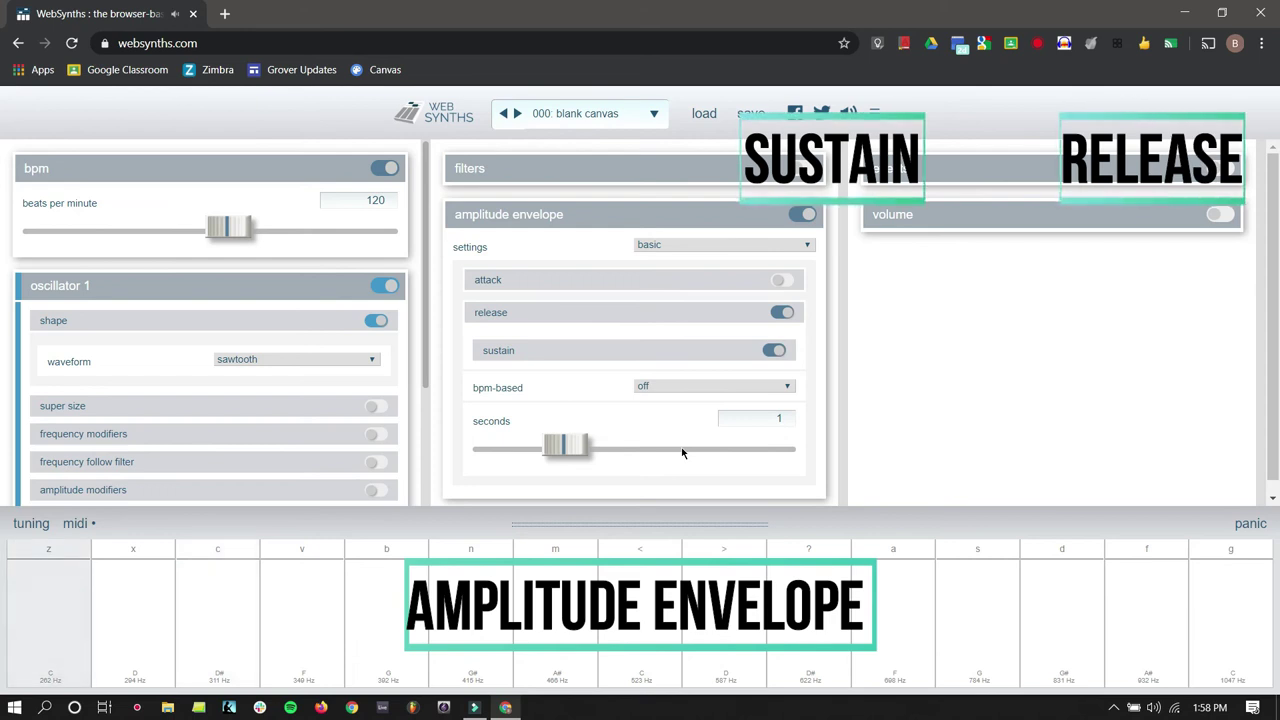
pyautogui.press('b')
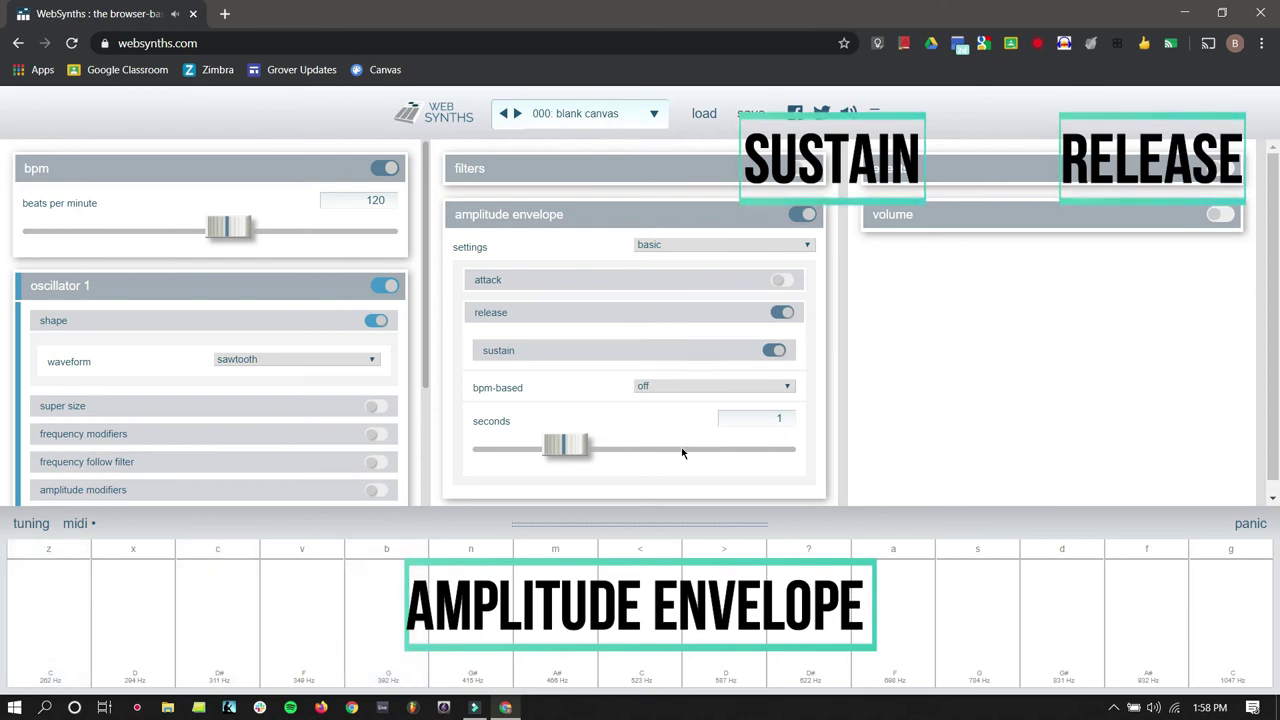
pyautogui.press('z')
pyautogui.press('b')
# Turn off the amplitude envelope's sustain, audition a note, and shorten the release time to 0.17 seconds
pyautogui.click(777, 354)
pyautogui.press('b')
pyautogui.press('b')
pyautogui.moveTo(571, 448); pyautogui.dragTo(507, 449)
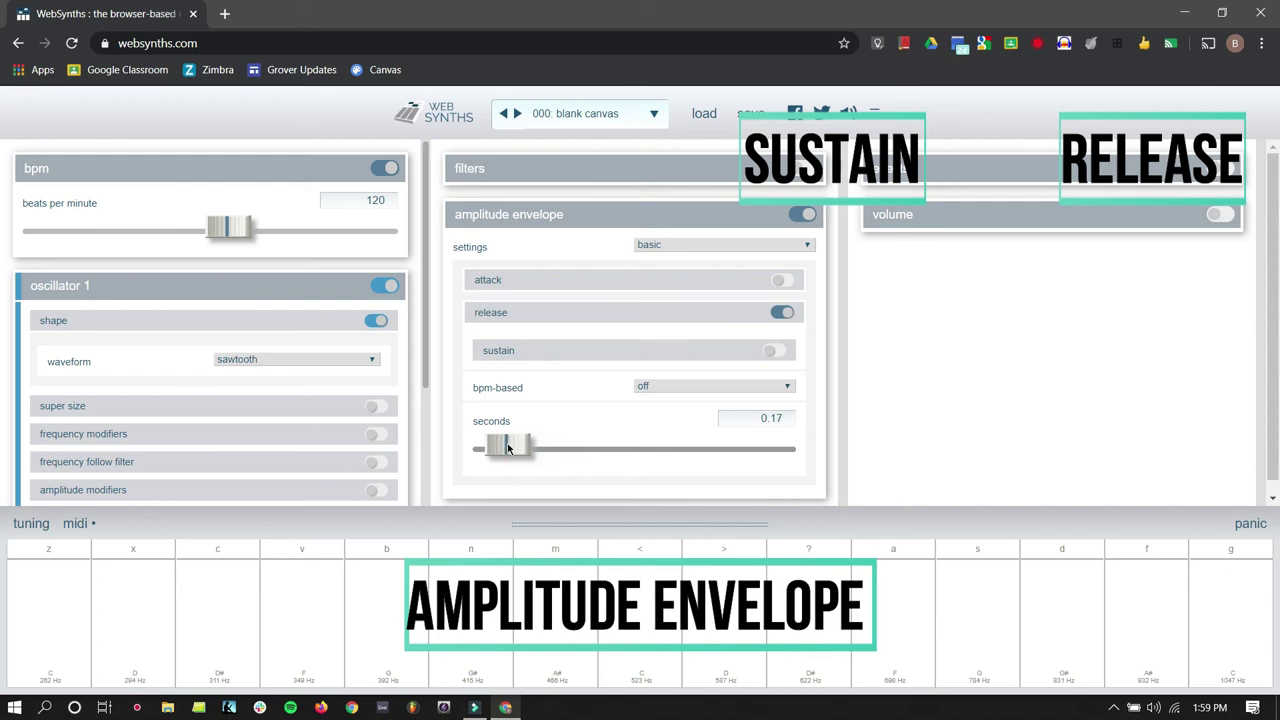
# Play a run of notes to audition the sawtooth with the short amplitude release
pyautogui.press('z')
pyautogui.press('c')
pyautogui.press('v')
pyautogui.press('b')
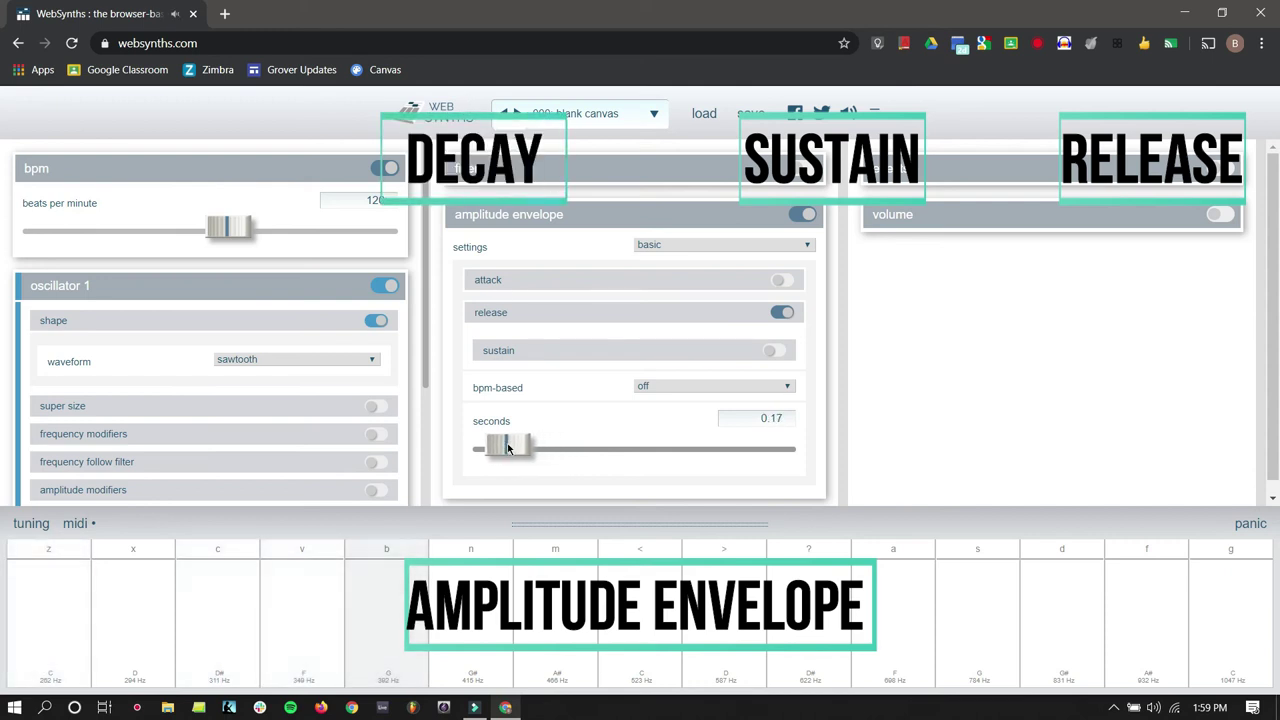
pyautogui.press('z')
pyautogui.press('v')
pyautogui.press('n')
pyautogui.press('m')
pyautogui.press(',')
pyautogui.press('c')
pyautogui.press(',')
pyautogui.press('n')
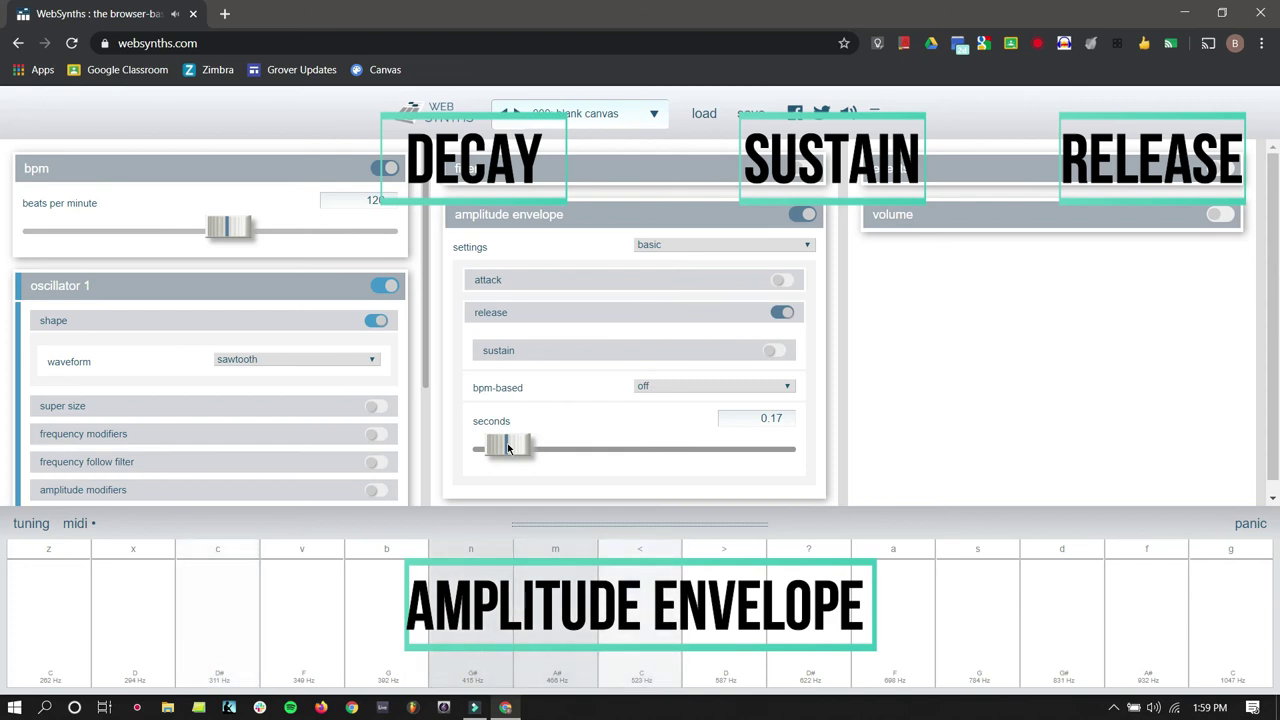
pyautogui.press('z')
pyautogui.press('b')
pyautogui.press('n')
pyautogui.press('m')
pyautogui.press('c')
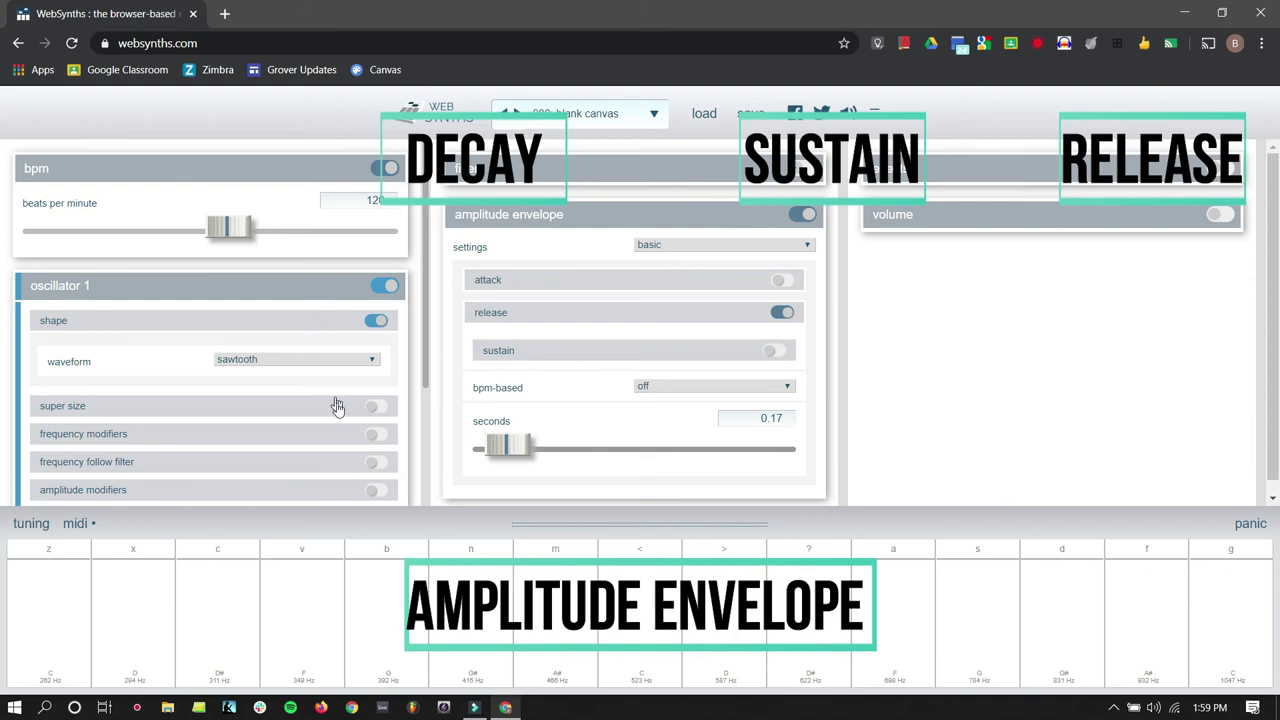
# Turn on the filters section, filter 1 and filter 1's cutoff envelope
pyautogui.click(800, 168)
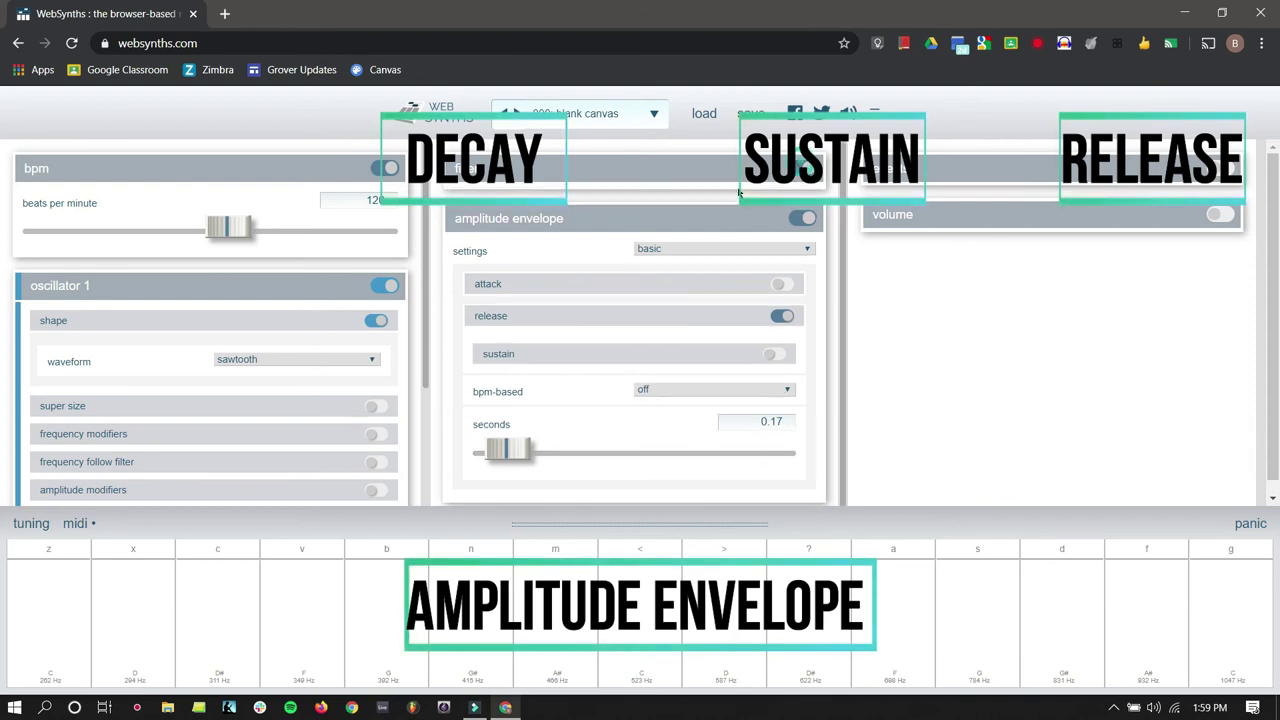
pyautogui.click(740, 190)
pyautogui.click(792, 231)
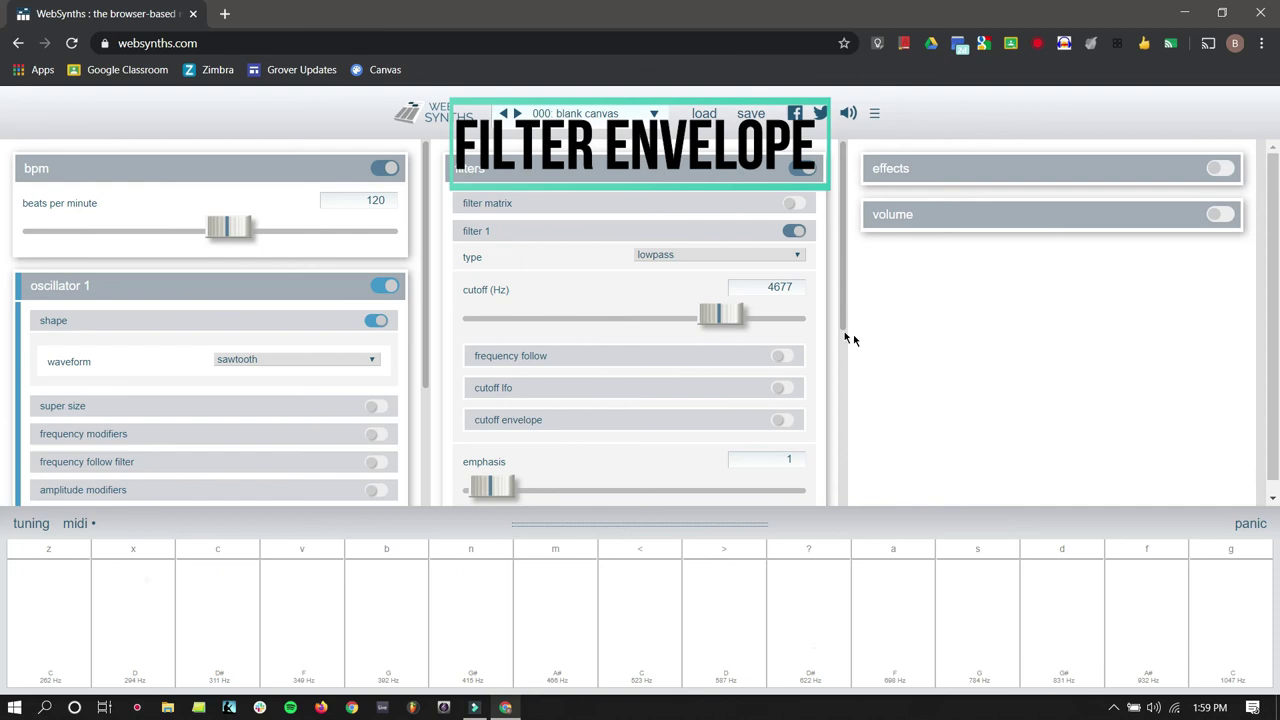
pyautogui.scroll(-1, 840, 345)
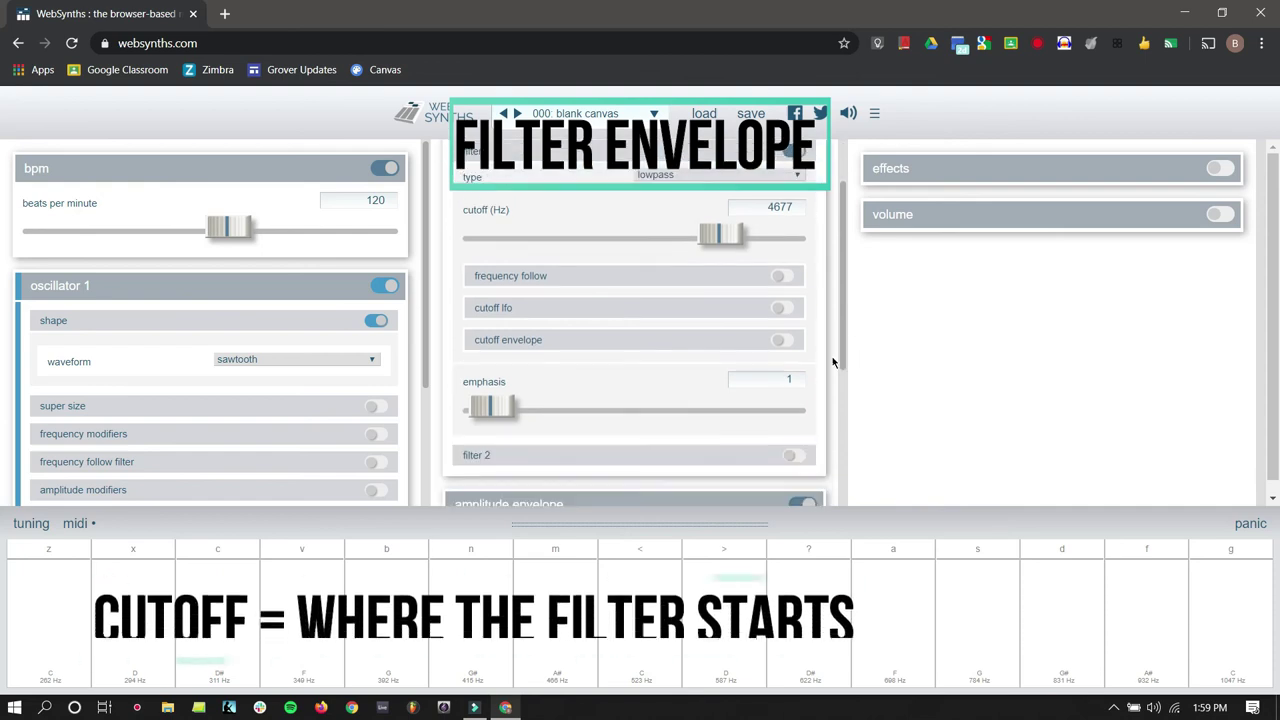
pyautogui.click(778, 337)
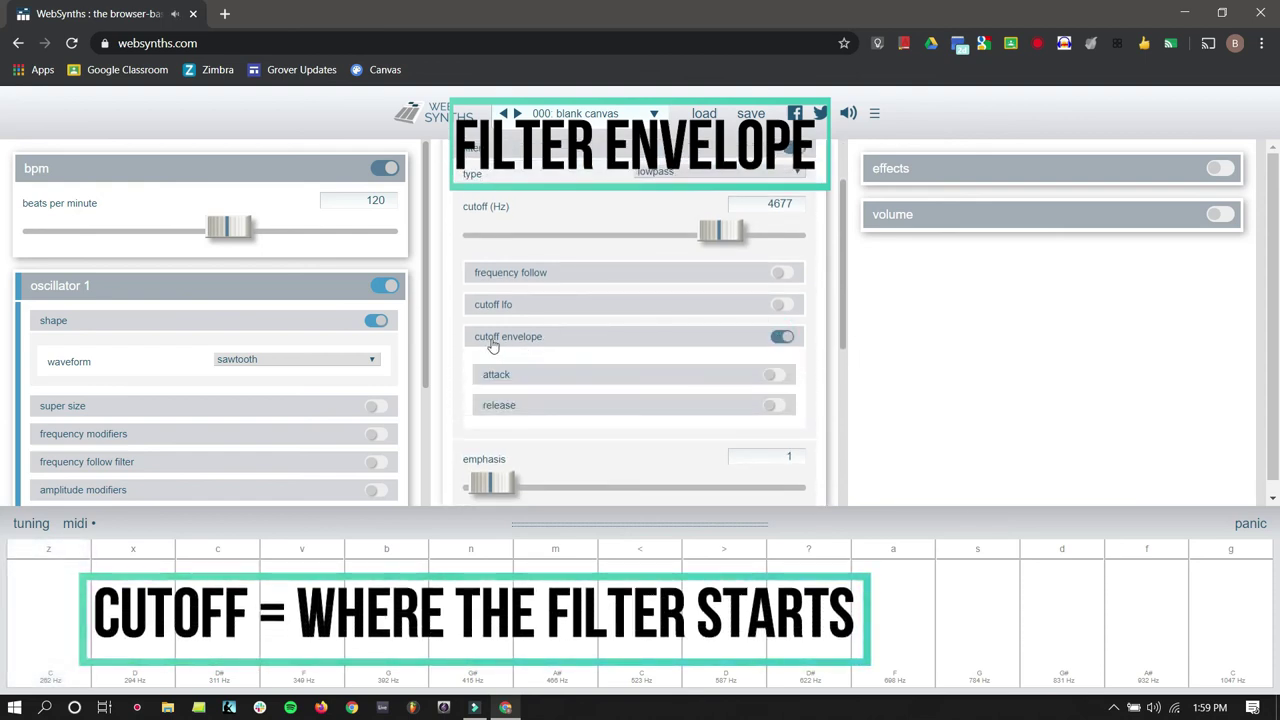
# Turn on the cutoff envelope's attack, setting its time to 0.08 seconds and initial cutoff to 1025.72 Hz
pyautogui.scroll(-1, 803, 371)
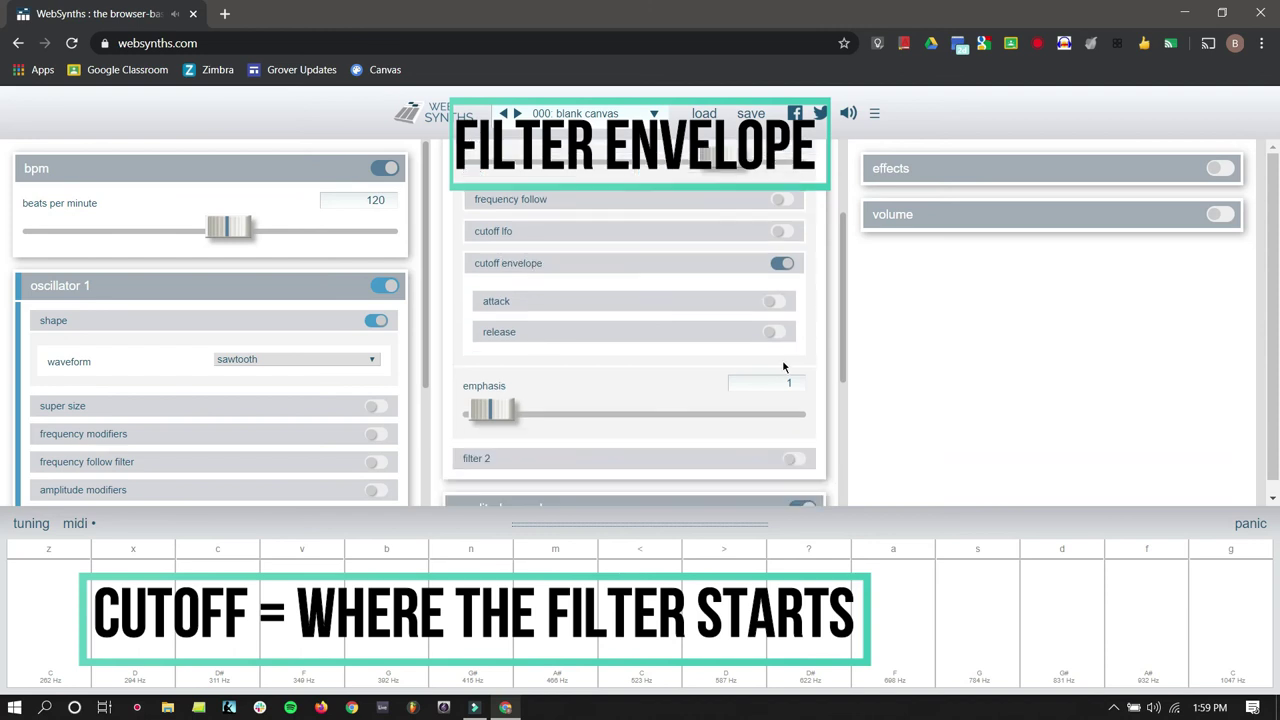
pyautogui.click(770, 292)
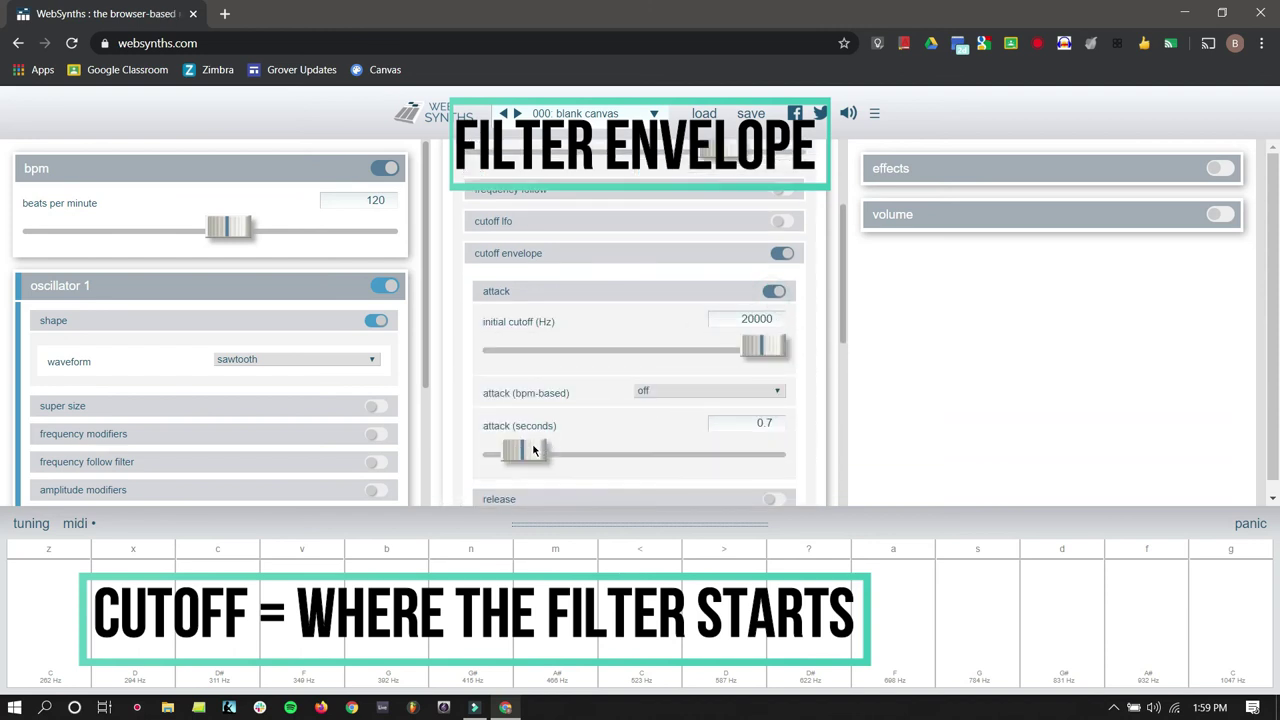
pyautogui.moveTo(533, 451); pyautogui.dragTo(500, 452)
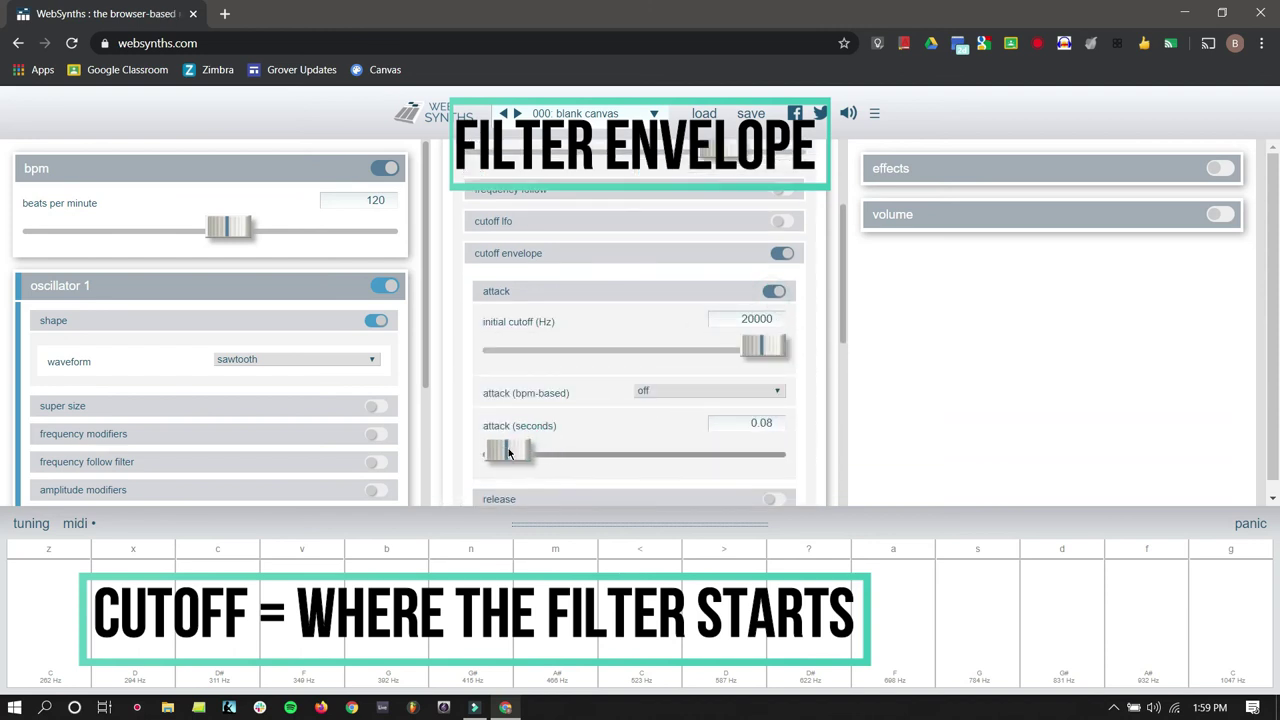
pyautogui.moveTo(757, 346); pyautogui.dragTo(655, 358)
# Play runs of notes up and down the keyboard to audition the filter cutoff attack
pyautogui.press('x')
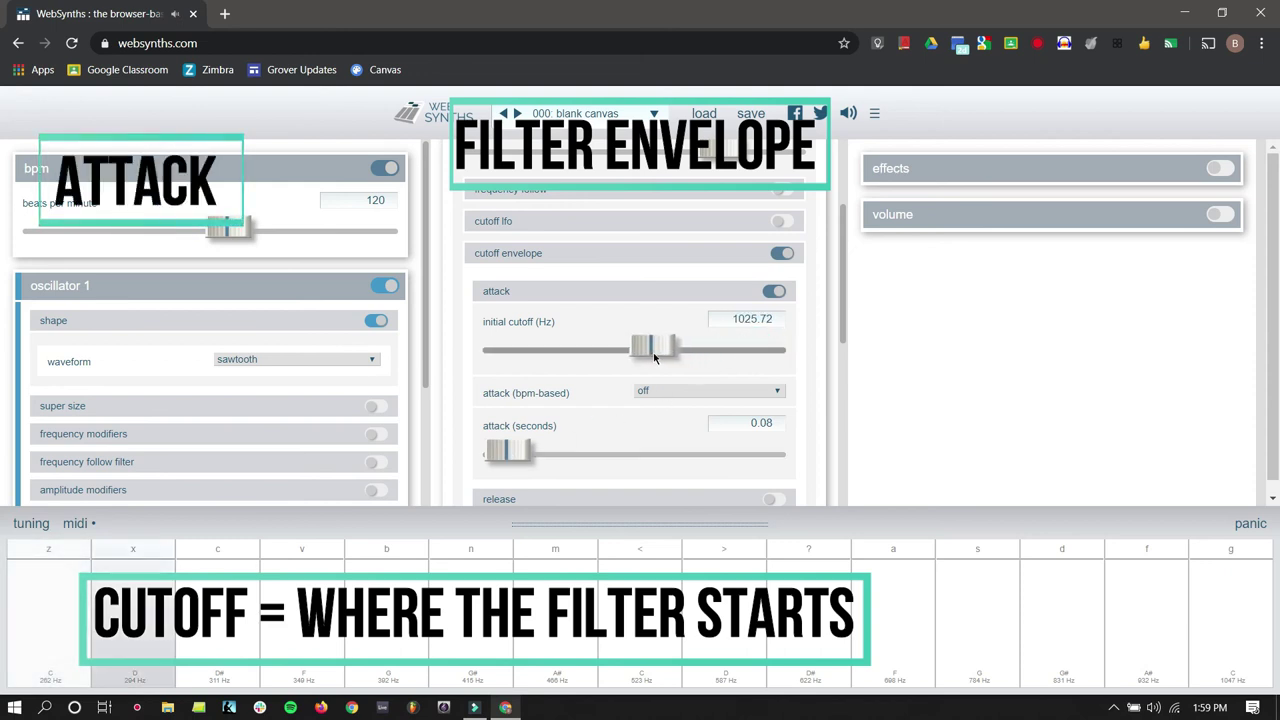
pyautogui.press('c')
pyautogui.press('n')
pyautogui.press('m')
pyautogui.press(',')
pyautogui.press('v')
pyautogui.press('b')
pyautogui.press('n')
pyautogui.press('b')
pyautogui.press('v')
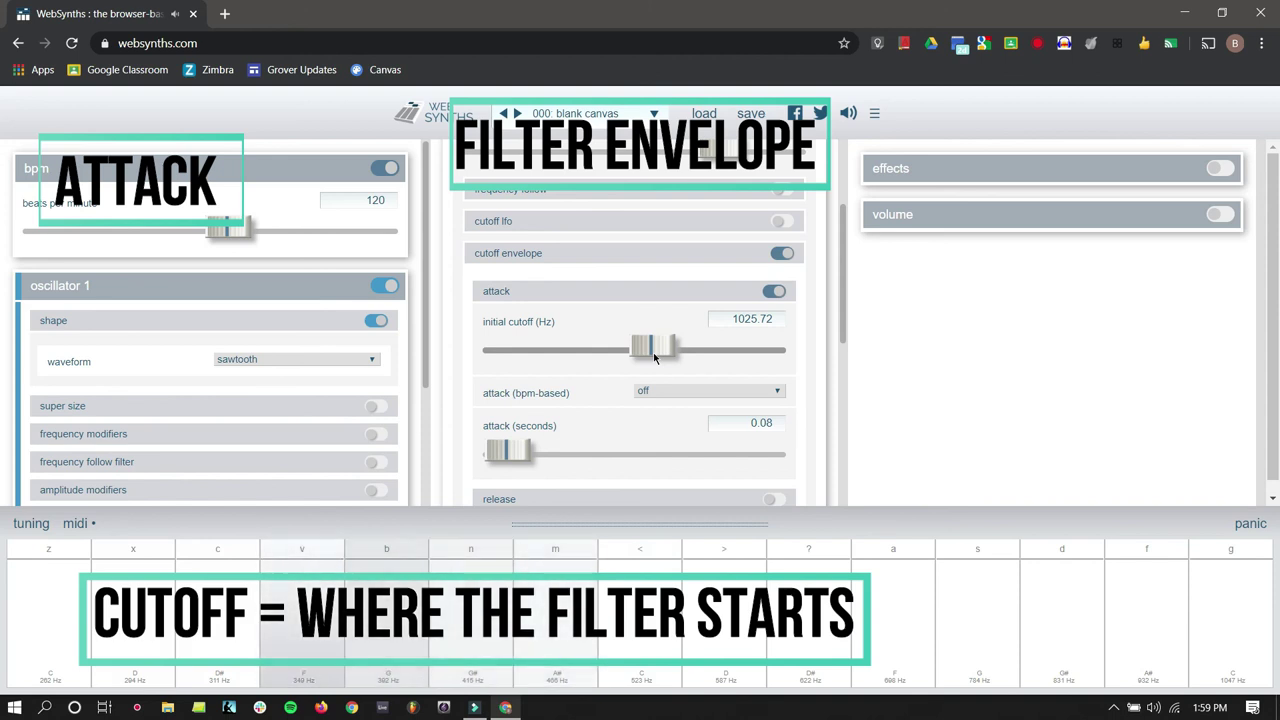
pyautogui.press('c')
pyautogui.press('x')
pyautogui.press('z')
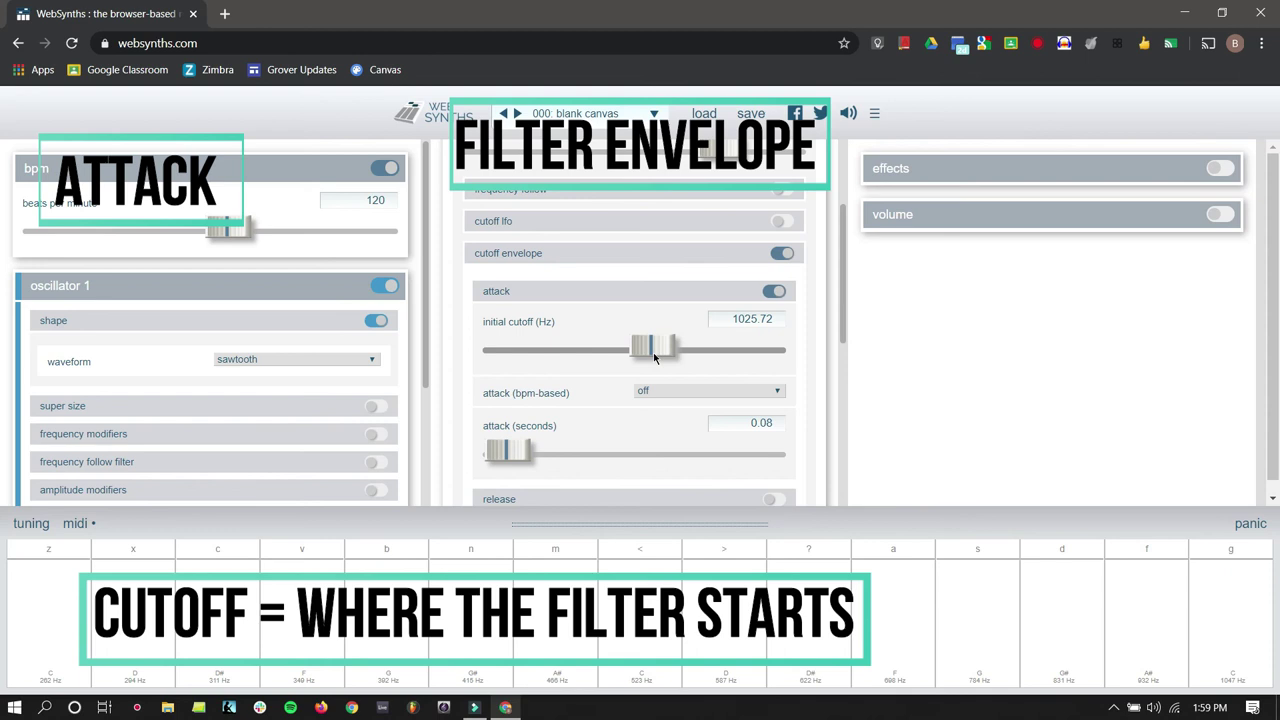
pyautogui.press('z')
pyautogui.press('c')
pyautogui.press('v')
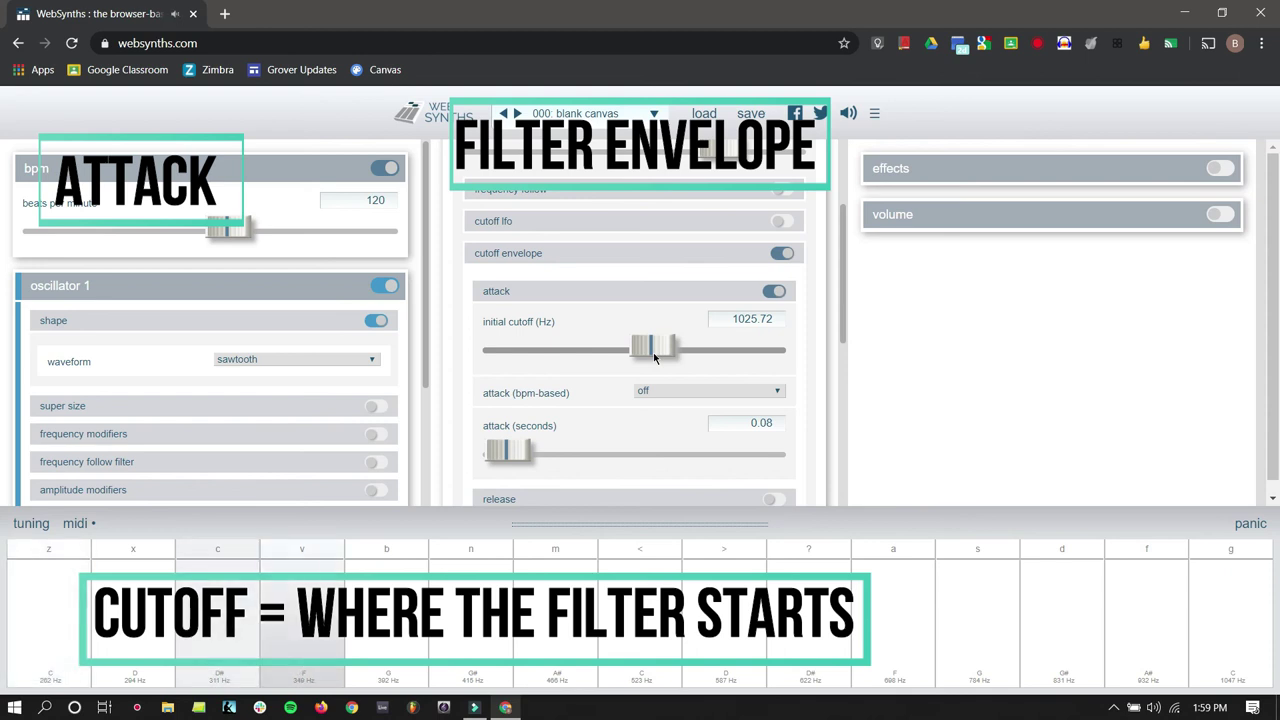
pyautogui.press('b')
pyautogui.press('n')
pyautogui.press('m')
pyautogui.press(',')
pyautogui.press('n')
pyautogui.press('b')
pyautogui.press('c')
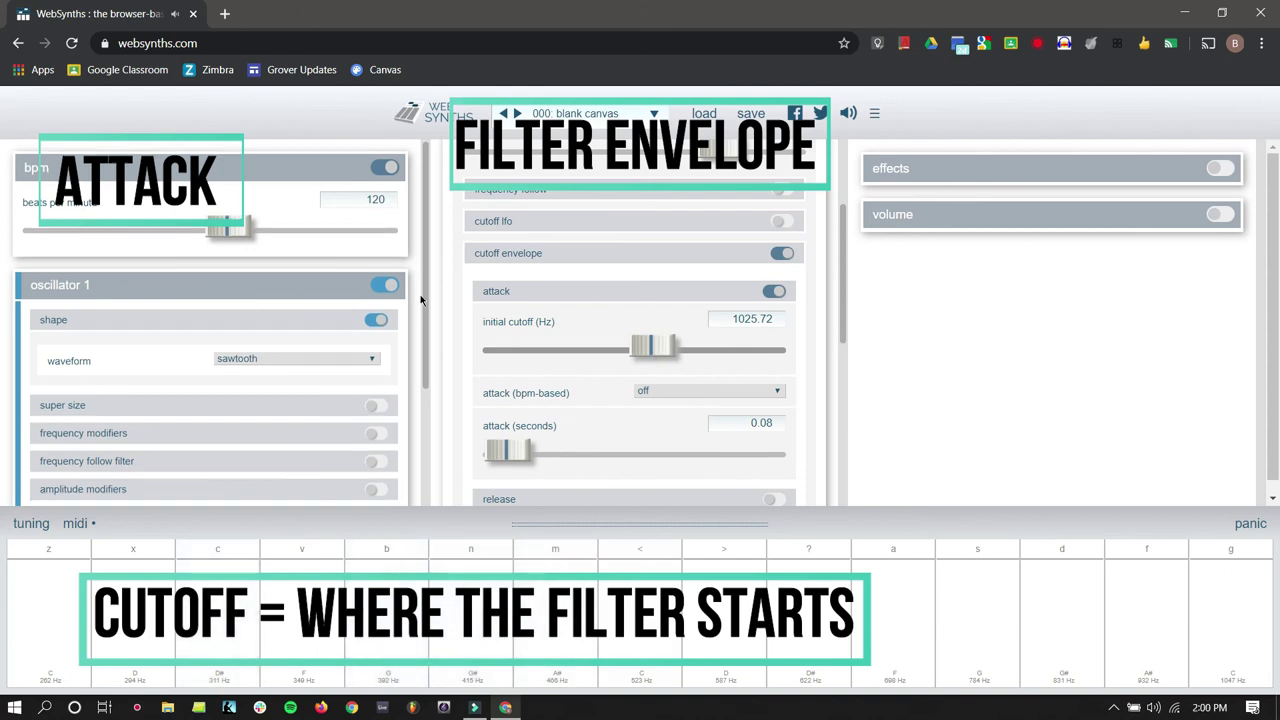
# Turn on oscillator 1's frequency modifiers, their envelope and the envelope's attack stage
pyautogui.scroll(-2, 329, 294)
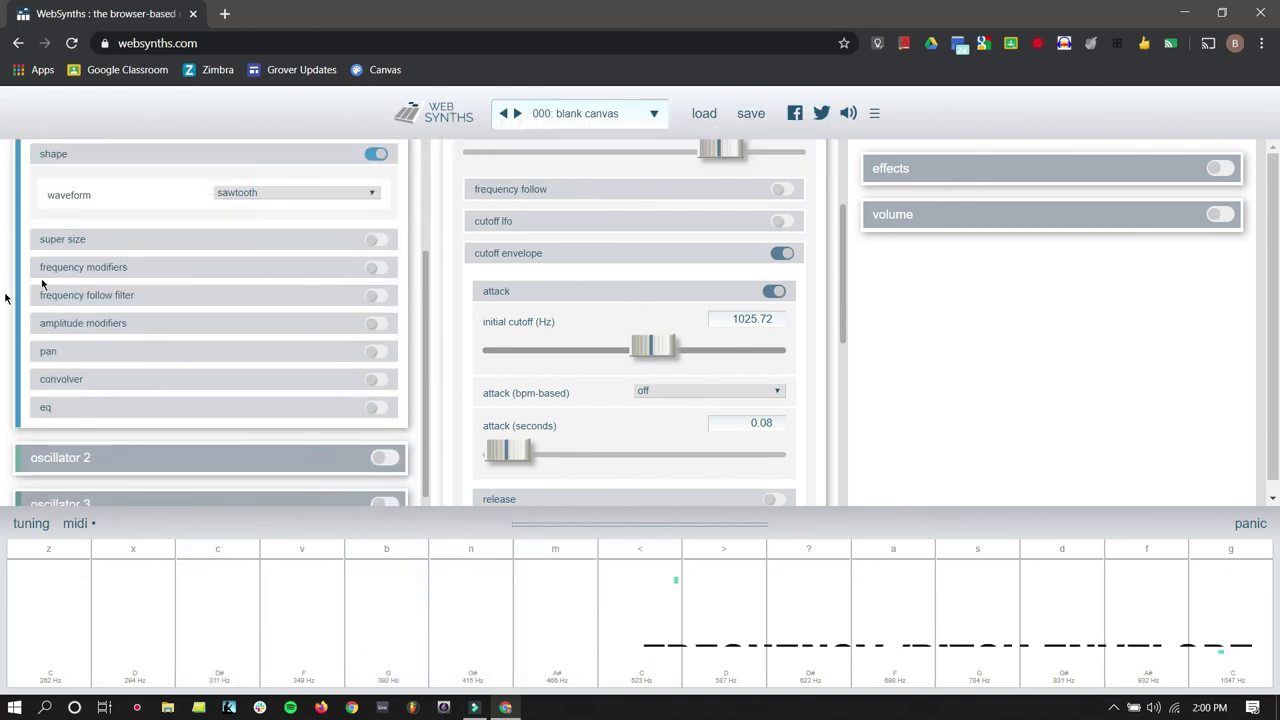
pyautogui.click(379, 268)
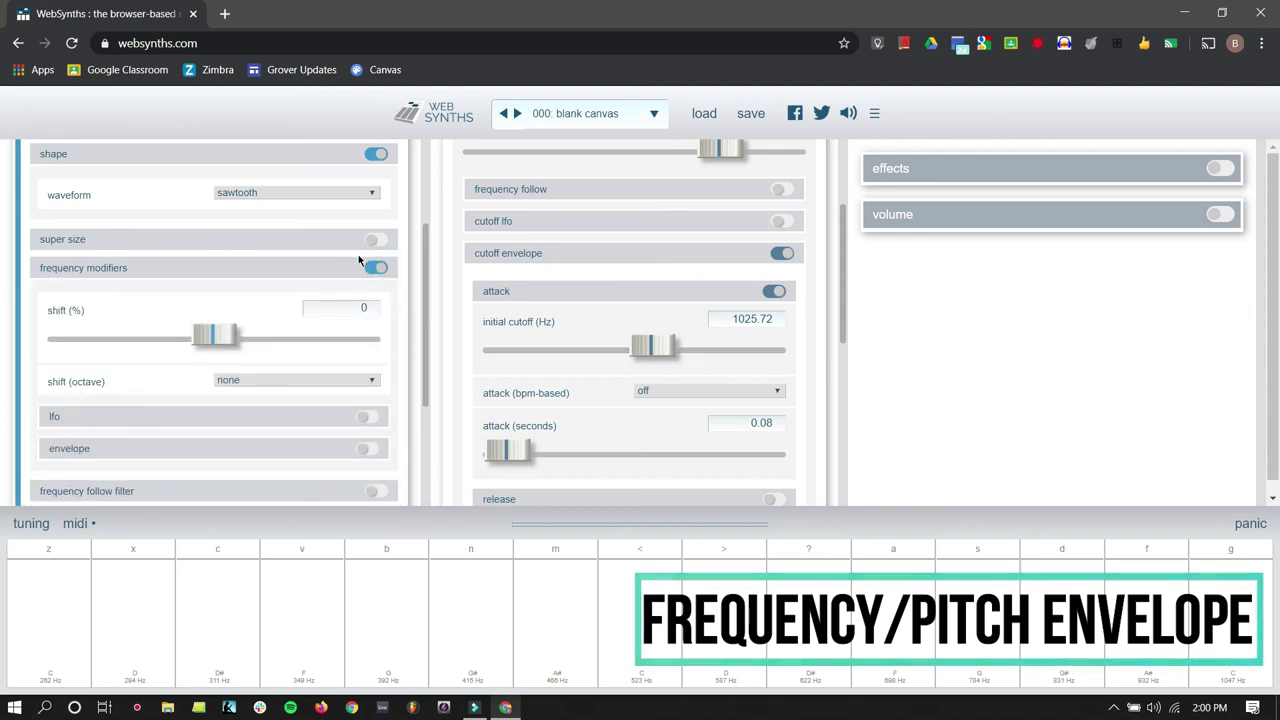
pyautogui.click(367, 449)
pyautogui.scroll(-2, 379, 401)
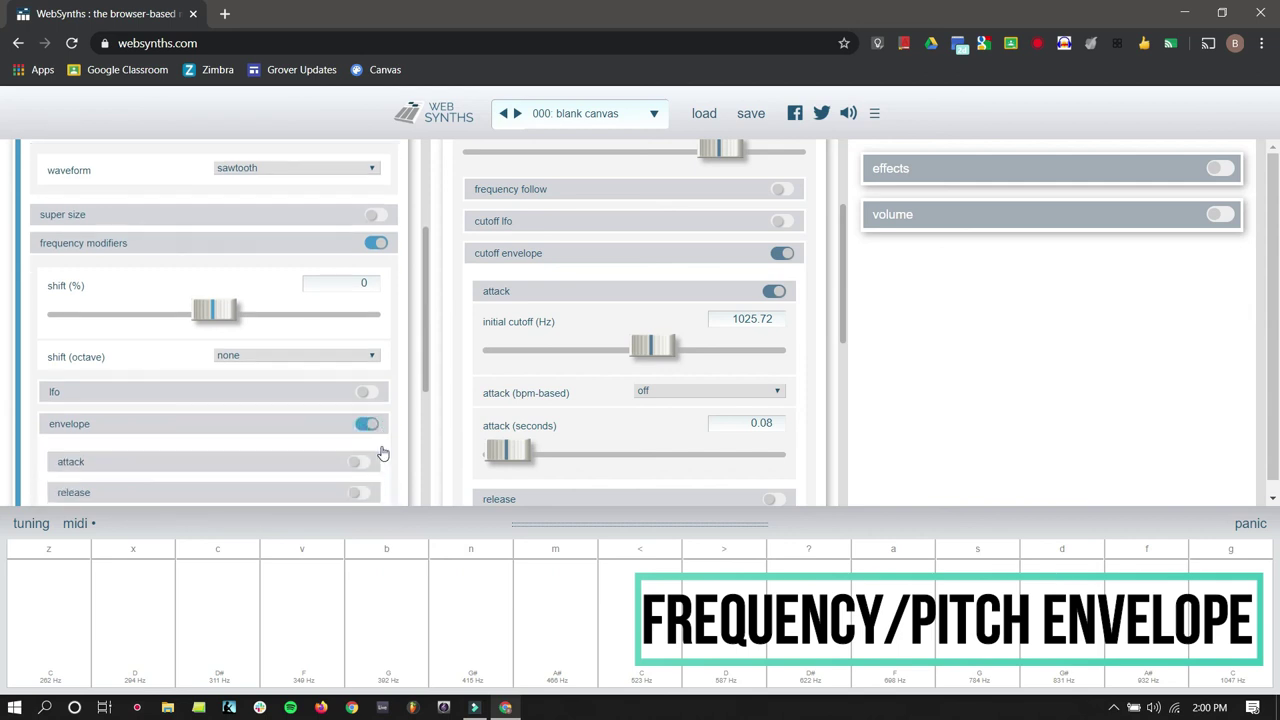
pyautogui.click(358, 320)
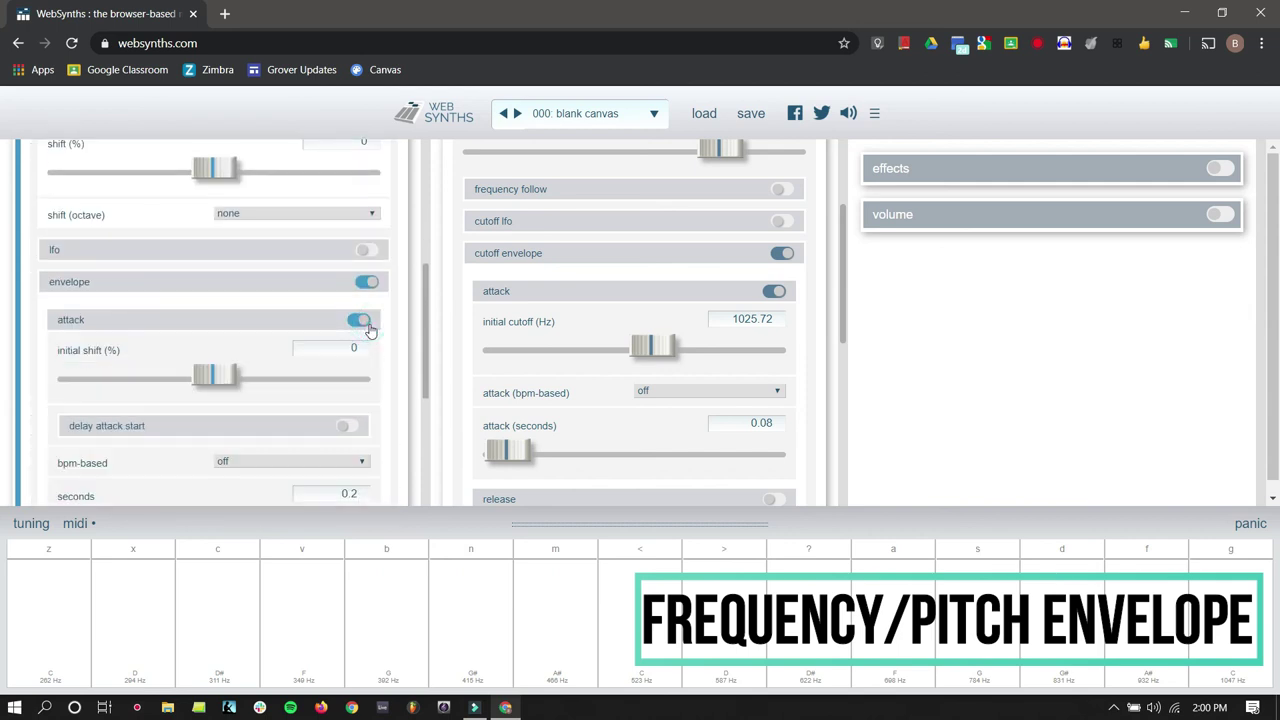
pyautogui.scroll(-1, 316, 342)
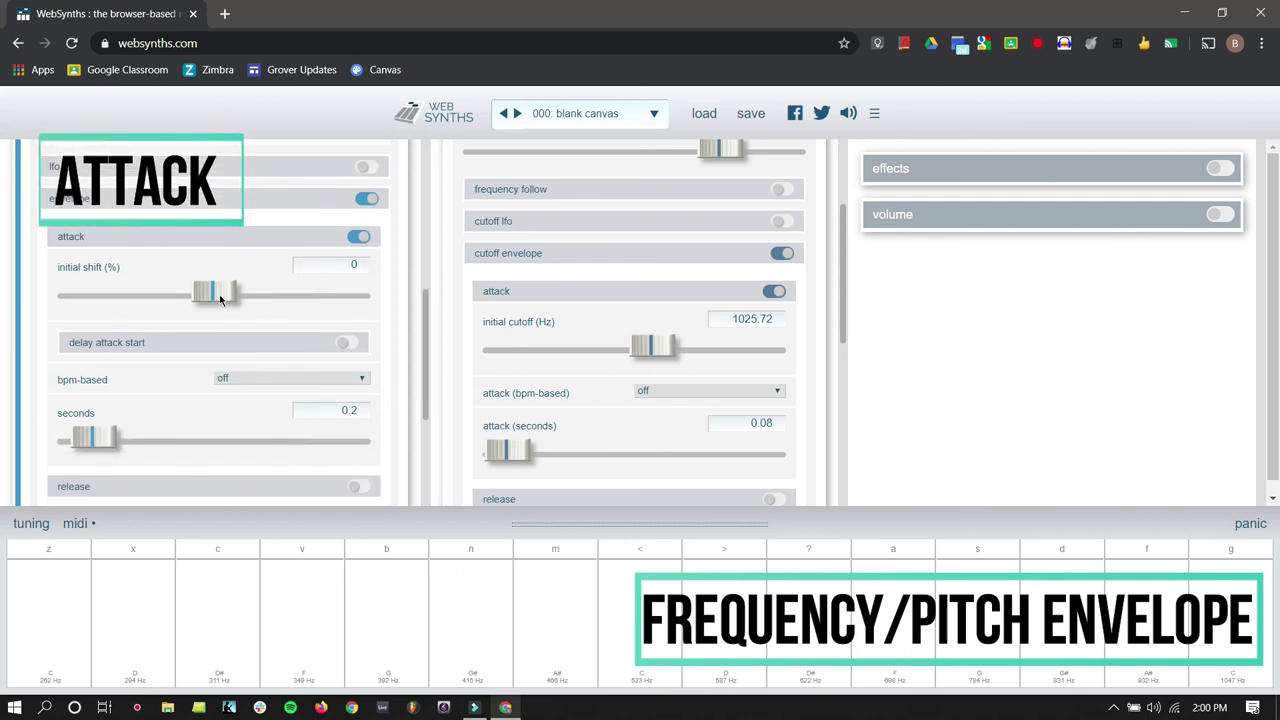
# Set the frequency envelope attack's initial shift to 25.19% and audition the low C note
pyautogui.press('z')
pyautogui.moveTo(219, 294)
pyautogui.mouseDown()
pyautogui.moveTo(251, 295)
pyautogui.moveTo(218, 296)
pyautogui.mouseUp()
pyautogui.press('z')
pyautogui.press('z')
pyautogui.press('z')
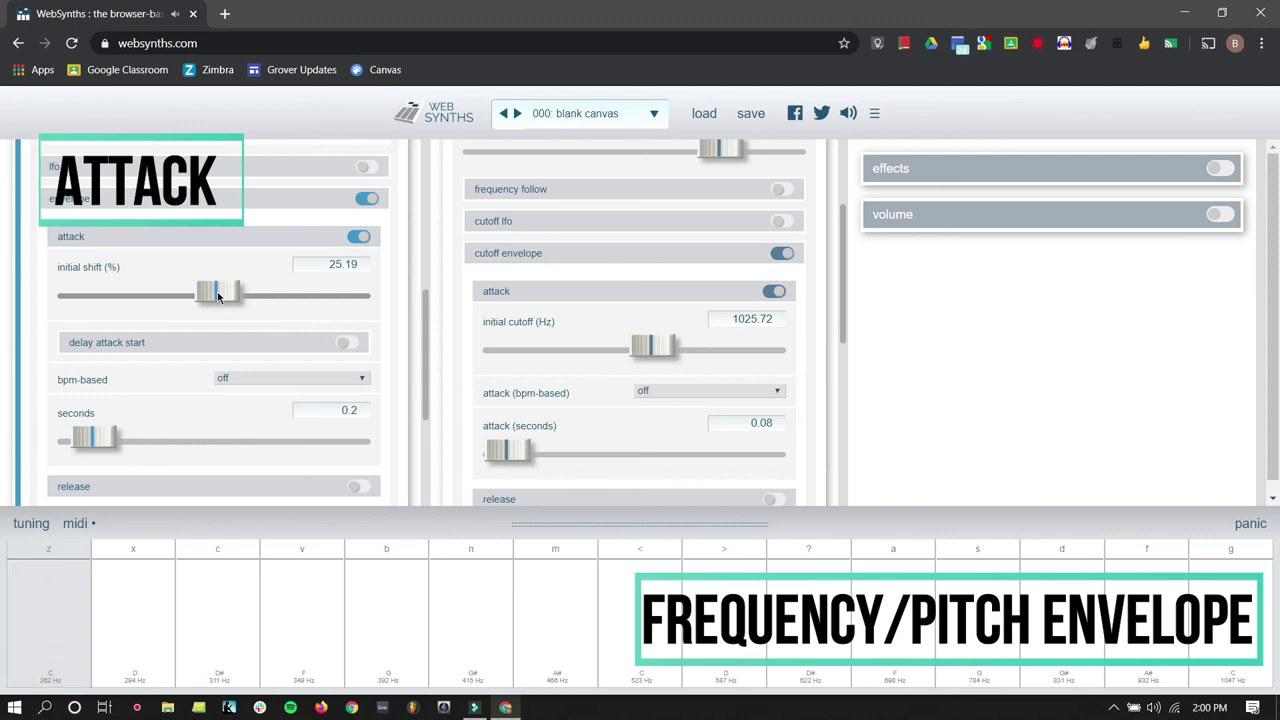
# Play runs of notes up and down the lower keyboard to audition the frequency envelope's attack
pyautogui.press('v')
pyautogui.press('b')
pyautogui.press('n')
pyautogui.press('m')
pyautogui.press('b')
pyautogui.press('v')
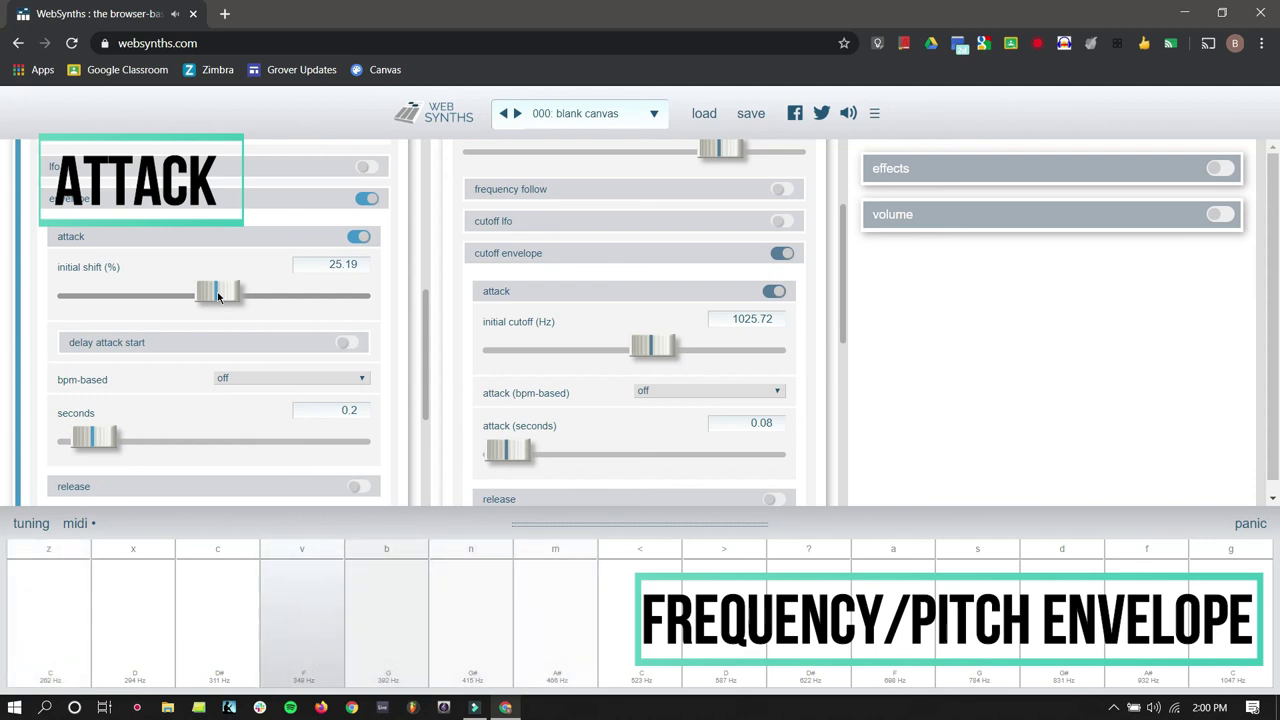
pyautogui.press('c')
pyautogui.press('x')
pyautogui.press('n')
pyautogui.press('m')
pyautogui.press('z')
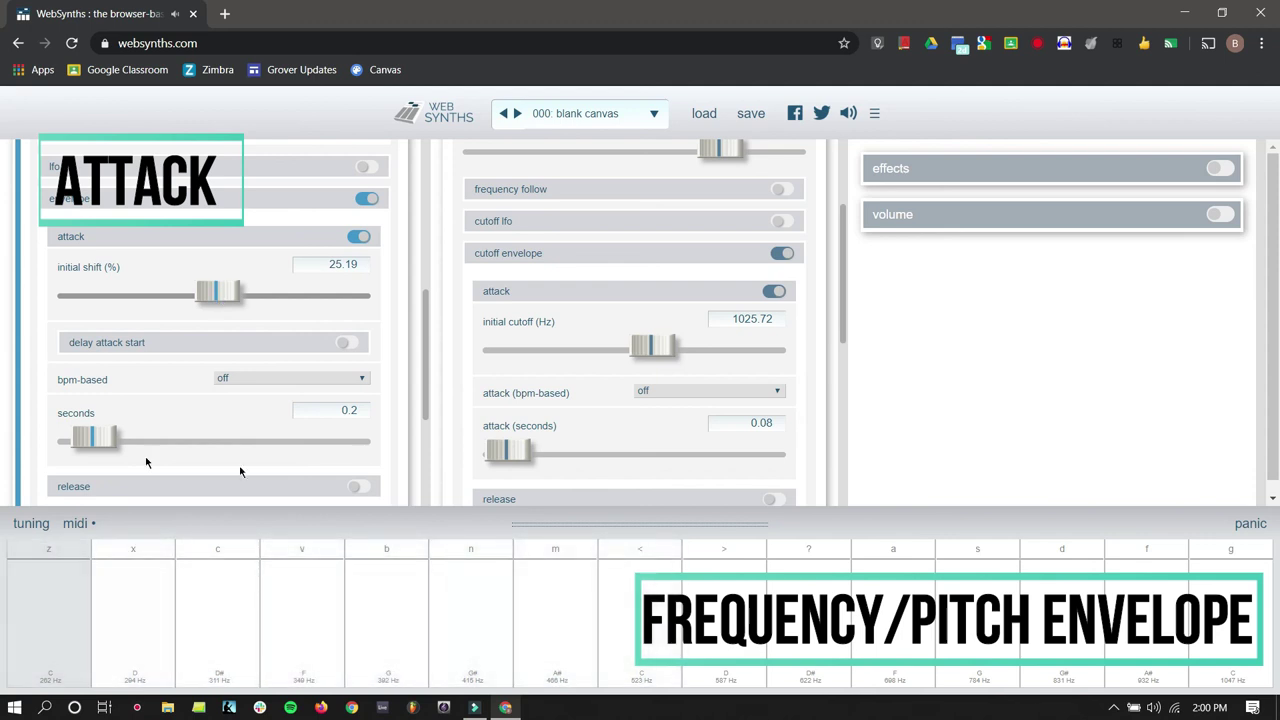
# Shorten the frequency envelope's attack time to 0.02 seconds and audition it with runs of notes across the lower octave
pyautogui.moveTo(98, 449); pyautogui.dragTo(83, 445)
pyautogui.press('c')
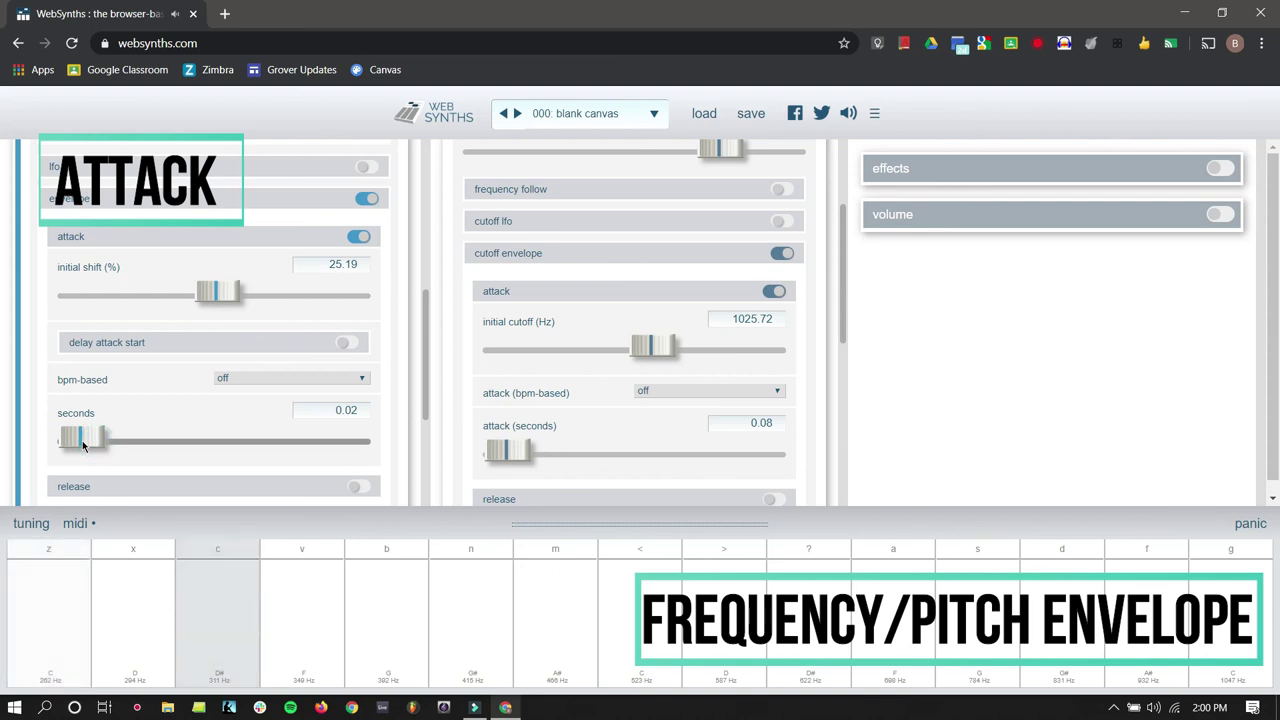
pyautogui.press('v')
pyautogui.press('n')
pyautogui.press('m')
pyautogui.press(',')
pyautogui.press('n')
pyautogui.press('v')
pyautogui.press('c')
pyautogui.press('x')
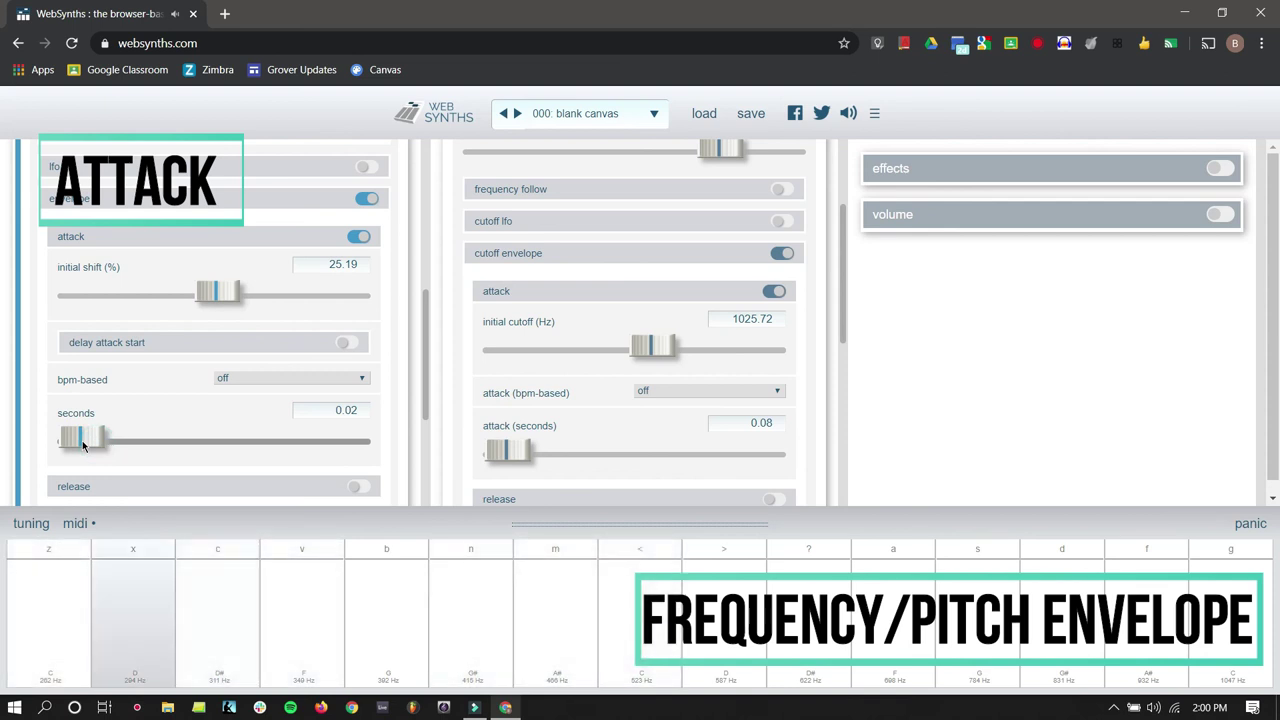
pyautogui.press('z')
pyautogui.press('n')
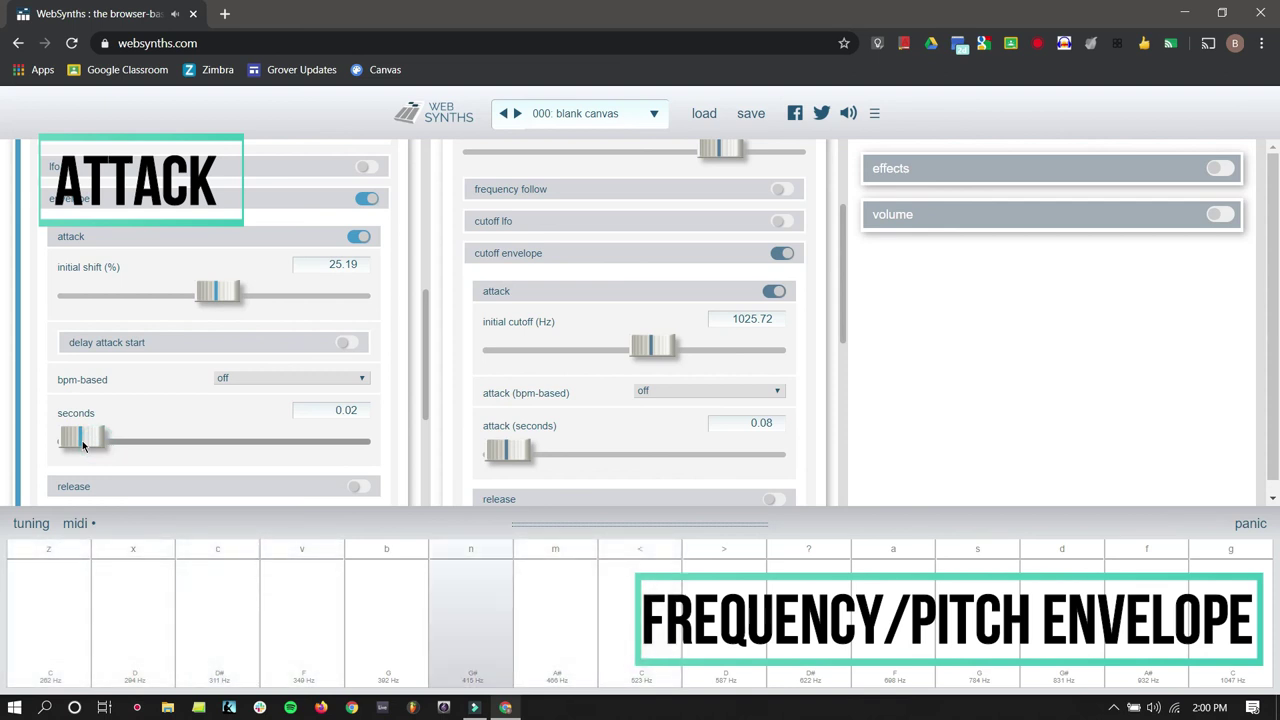
pyautogui.press('z')
pyautogui.press('b')
pyautogui.press('v')
pyautogui.press('n')
pyautogui.press('m')
pyautogui.press('n')
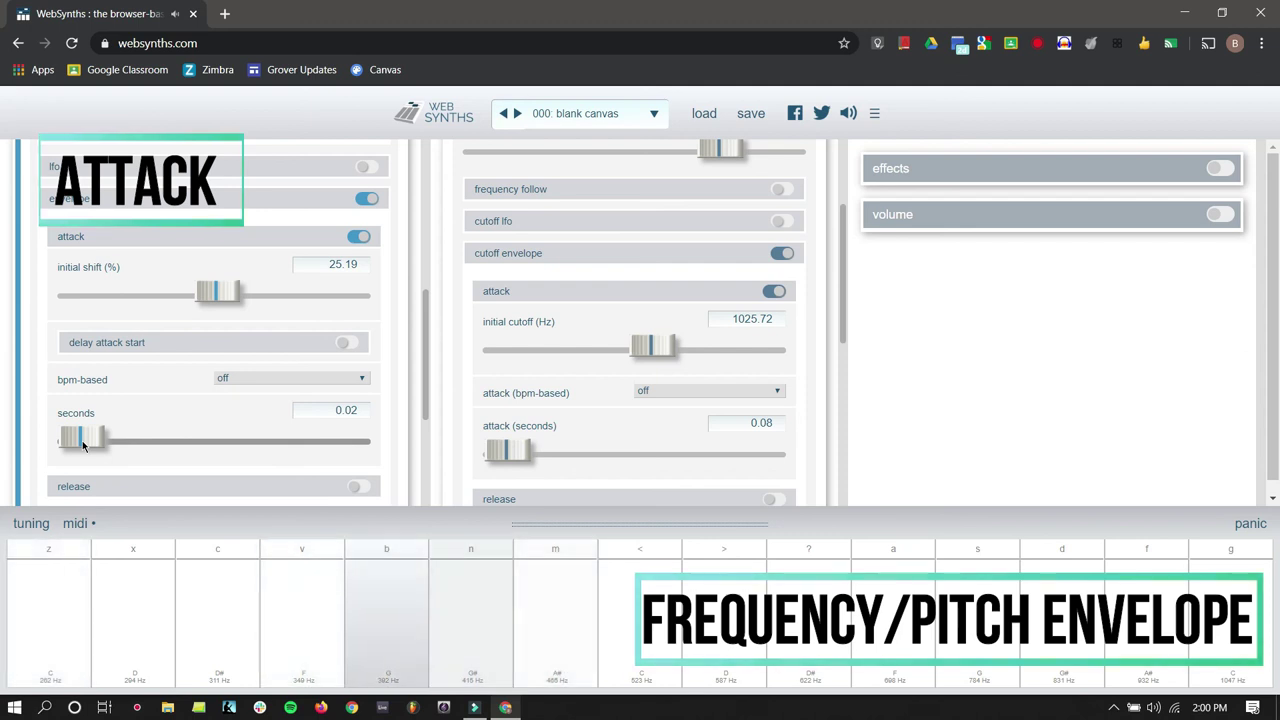
pyautogui.press('b')
pyautogui.press('z')
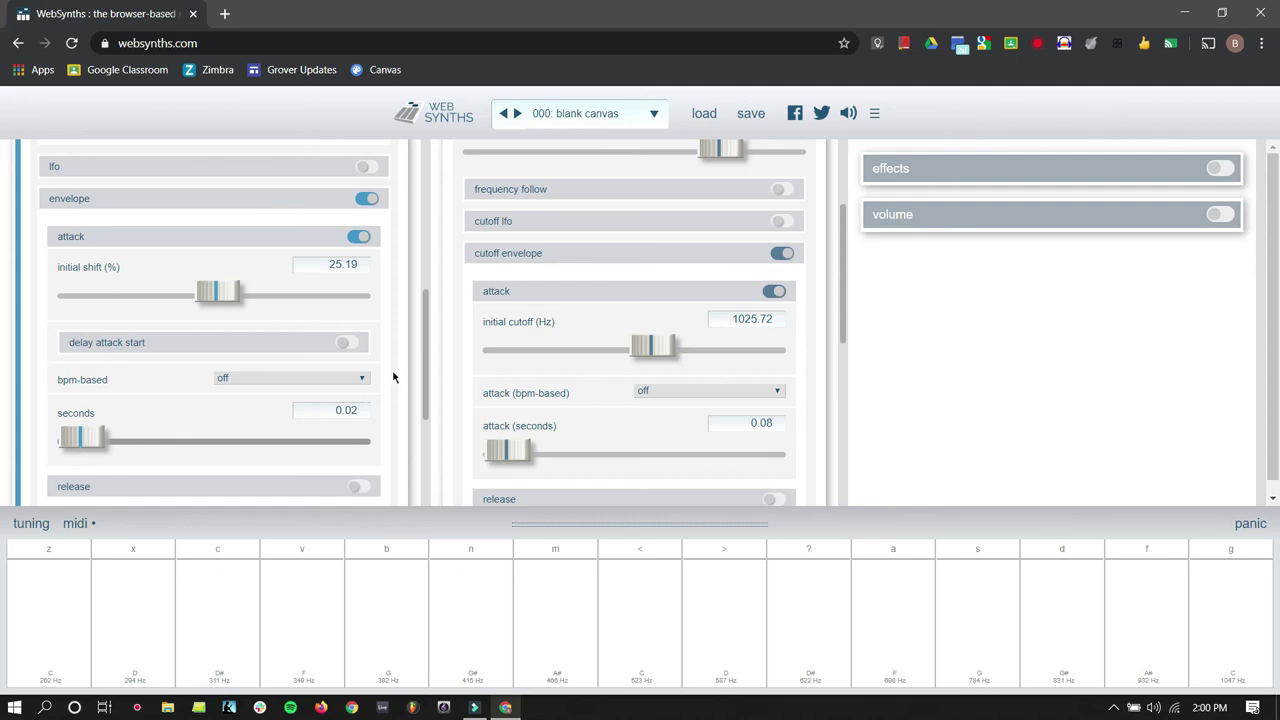
# Turn on the filter's cutoff LFO
pyautogui.scroll(5, 393, 377)
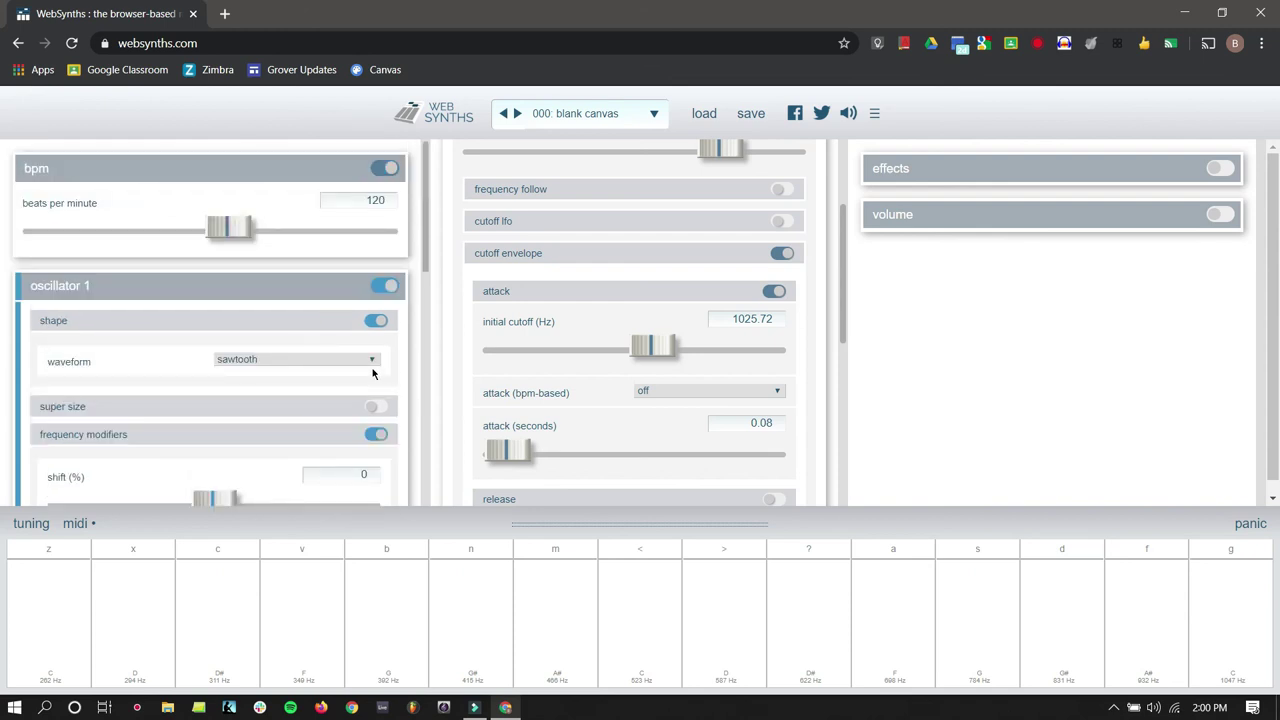
pyautogui.scroll(-5, 372, 373)
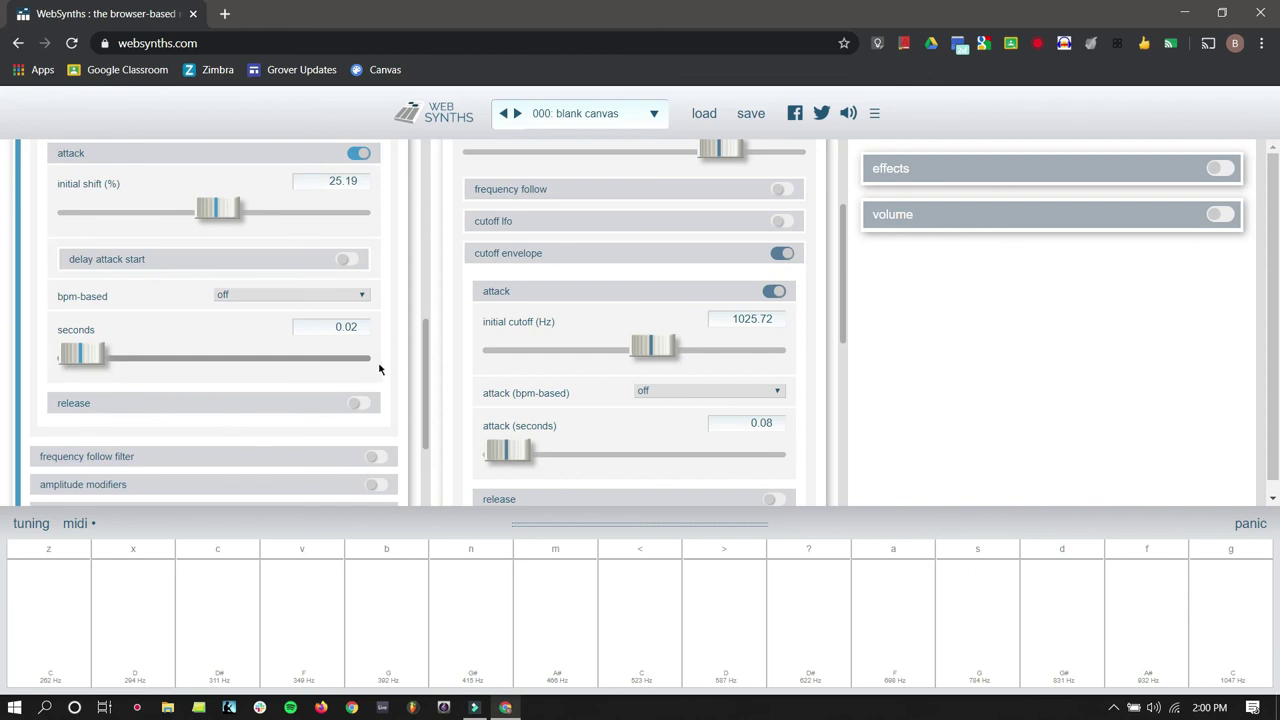
pyautogui.scroll(-2, 379, 369)
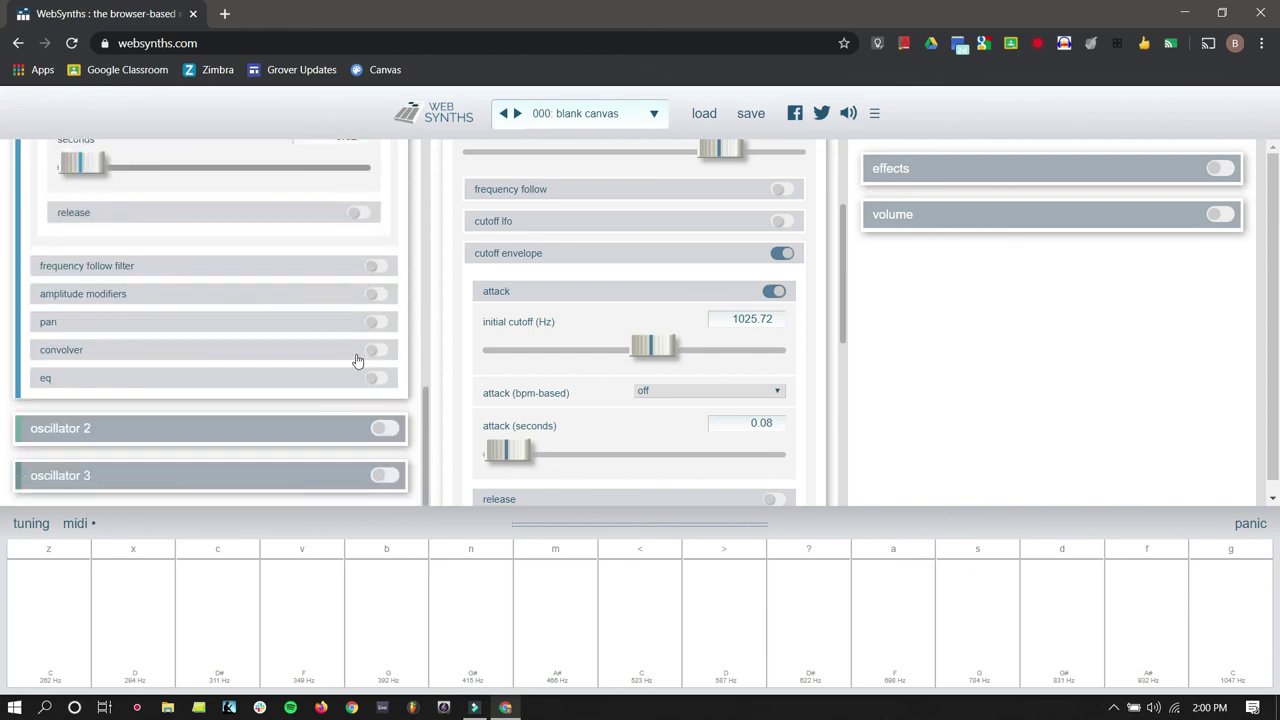
pyautogui.click(490, 221)
pyautogui.scroll(2, 200, 380)
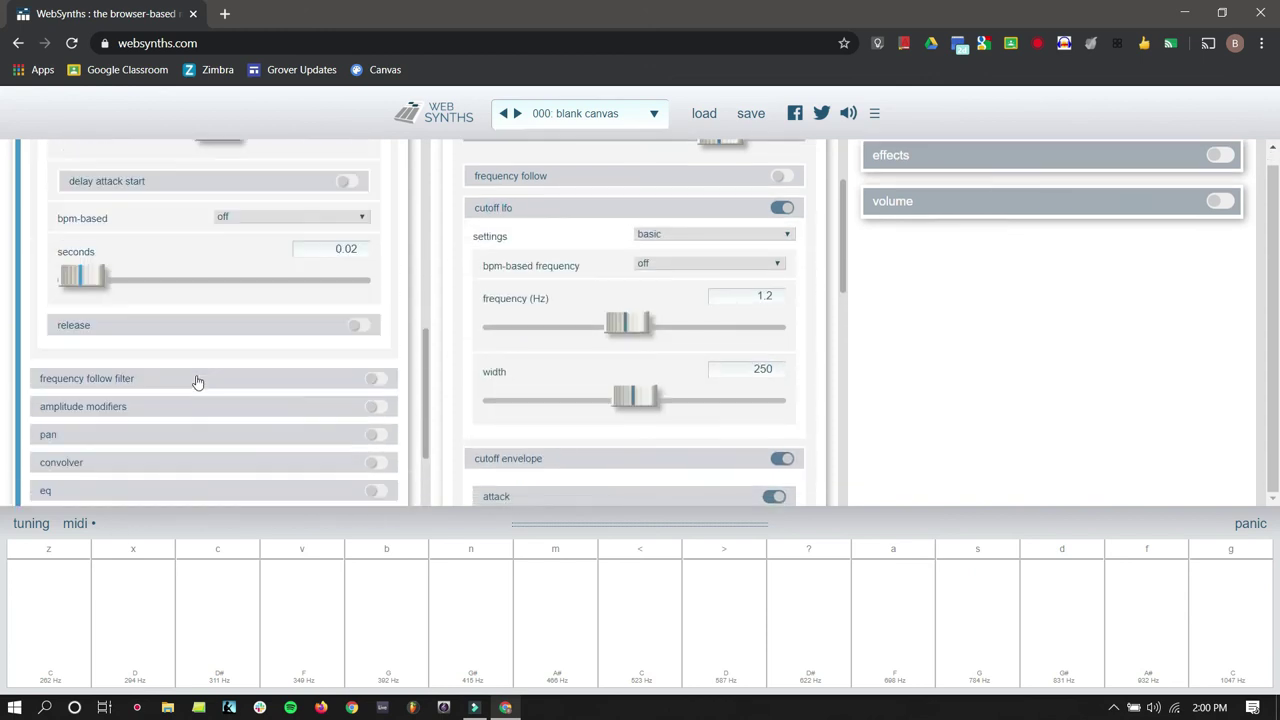
# Turn on oscillator 1's frequency follow filter and its amplitude modifiers
pyautogui.click(168, 421)
pyautogui.scroll(-2, 176, 396)
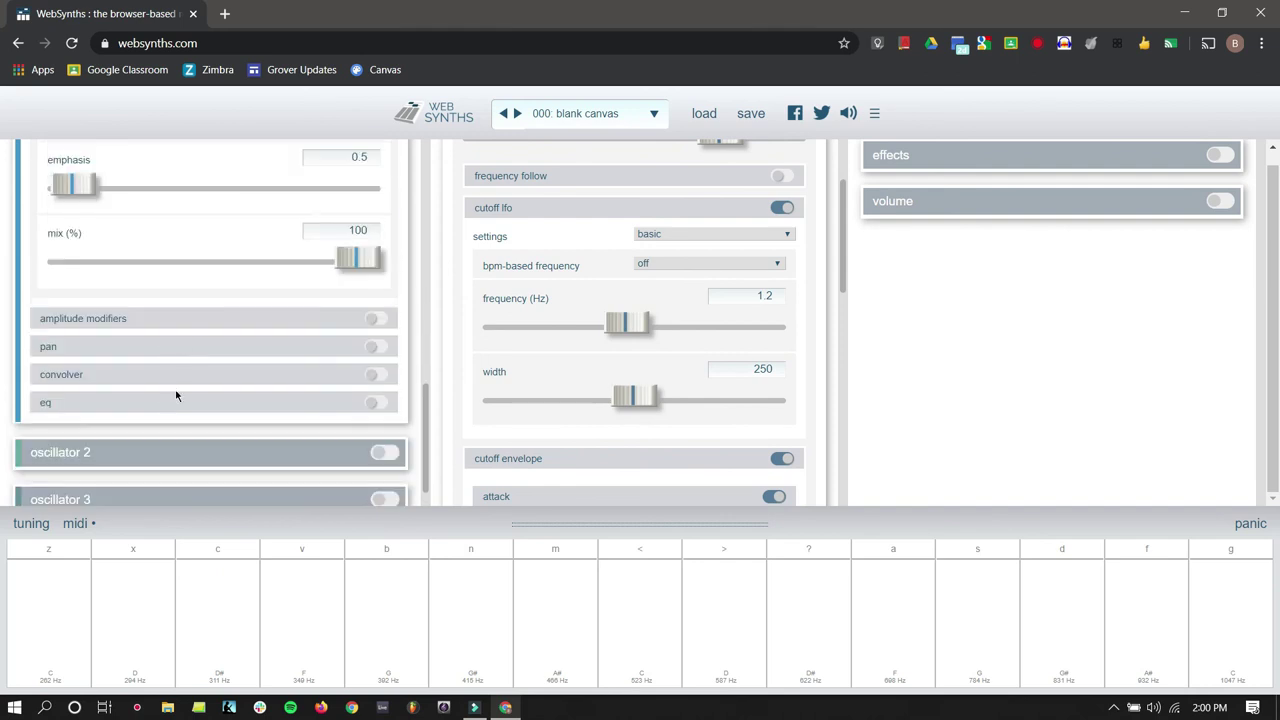
pyautogui.click(183, 320)
pyautogui.scroll(-2, 186, 372)
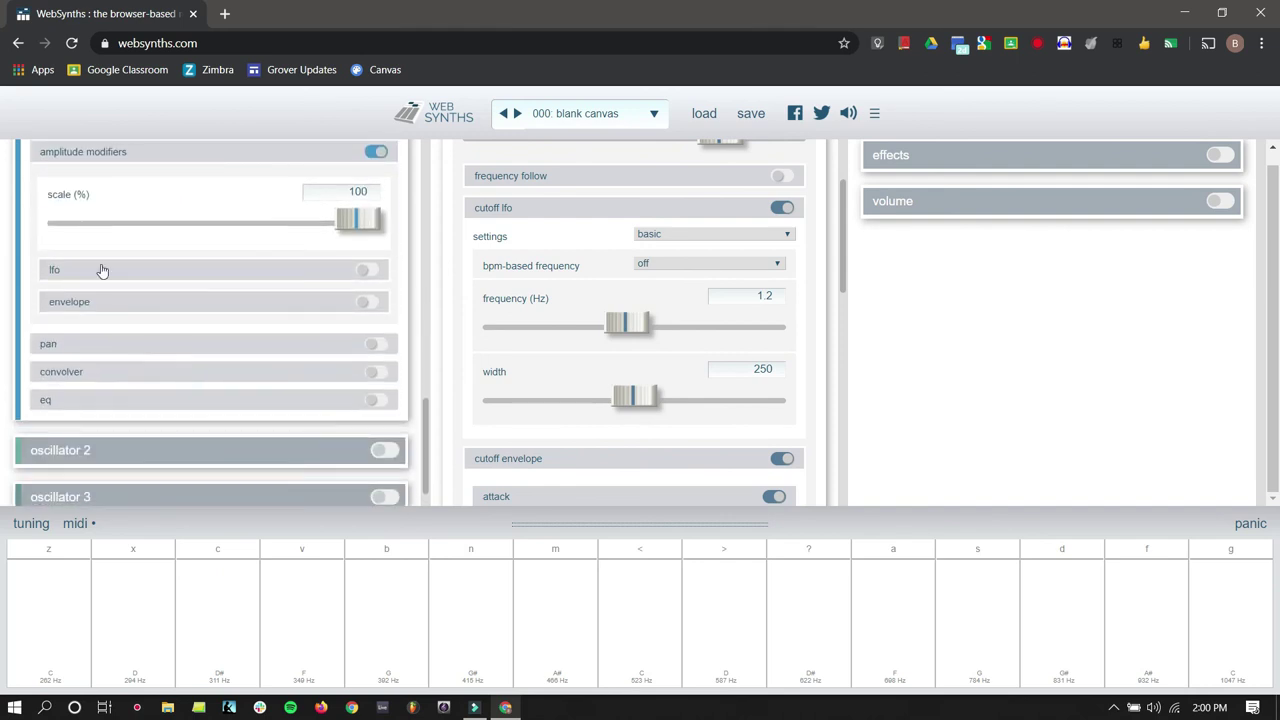
pyautogui.scroll(5, 150, 336)
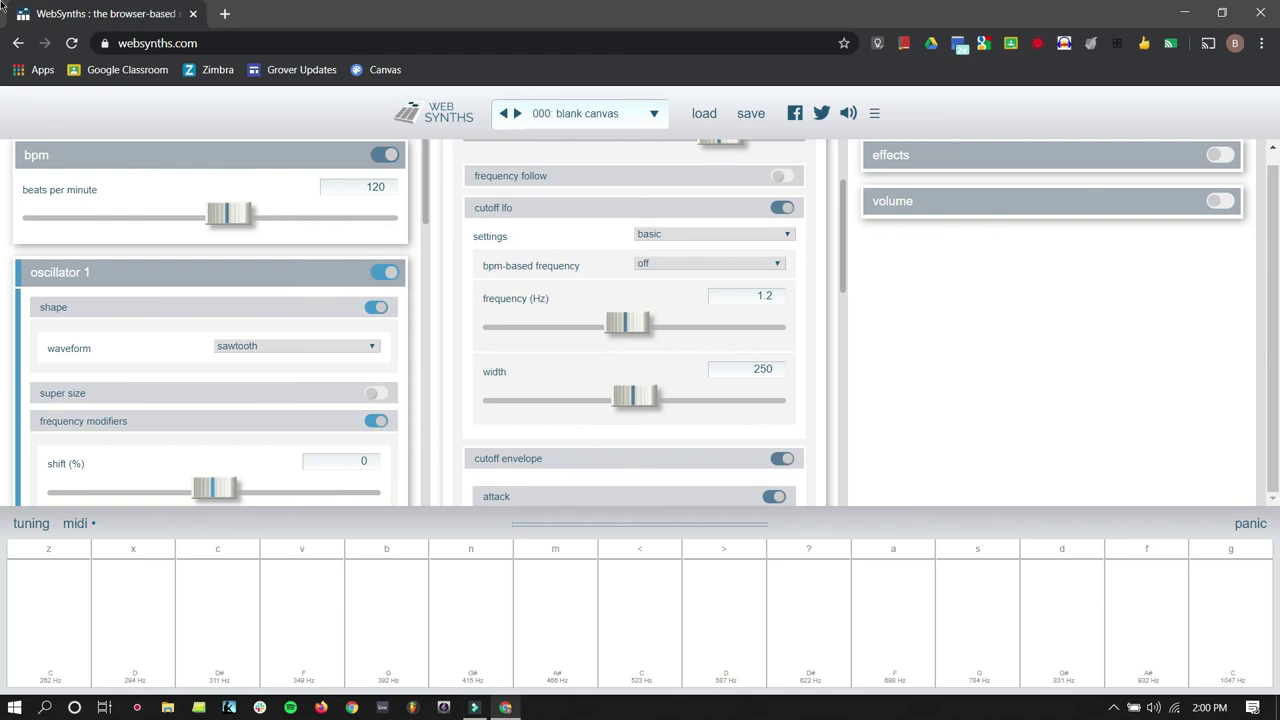
pyautogui.click(1113, 708)
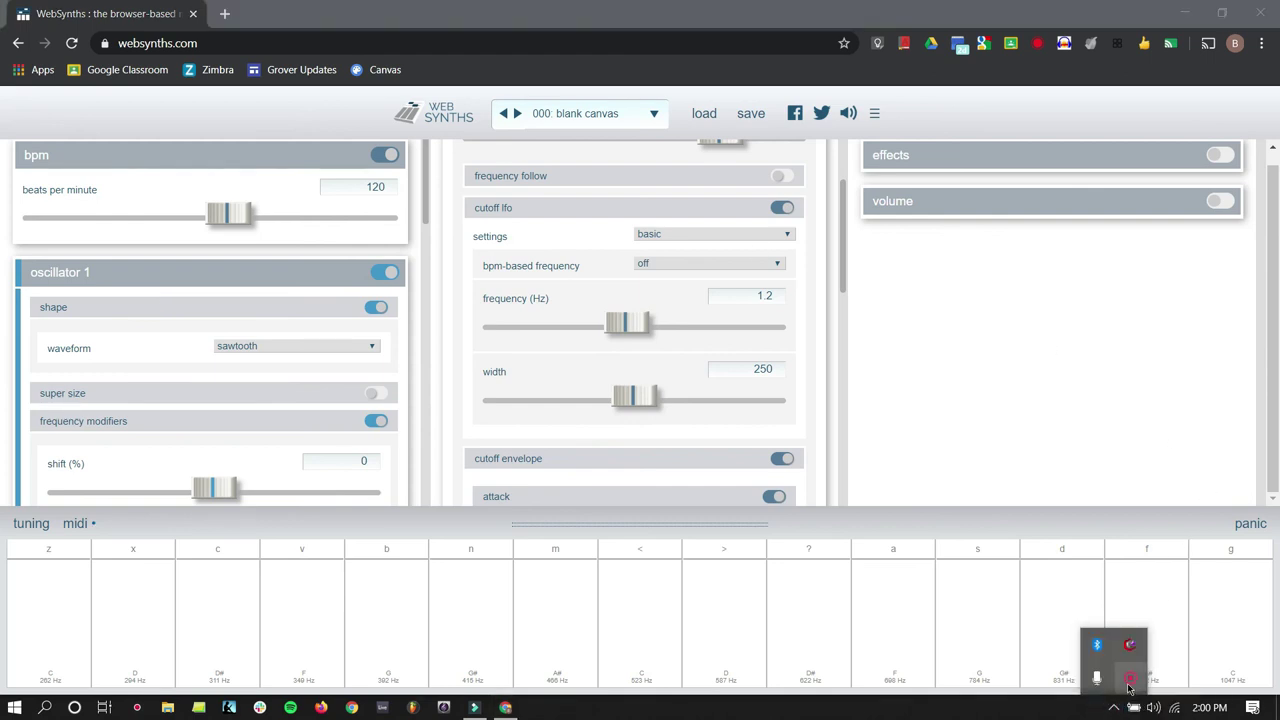